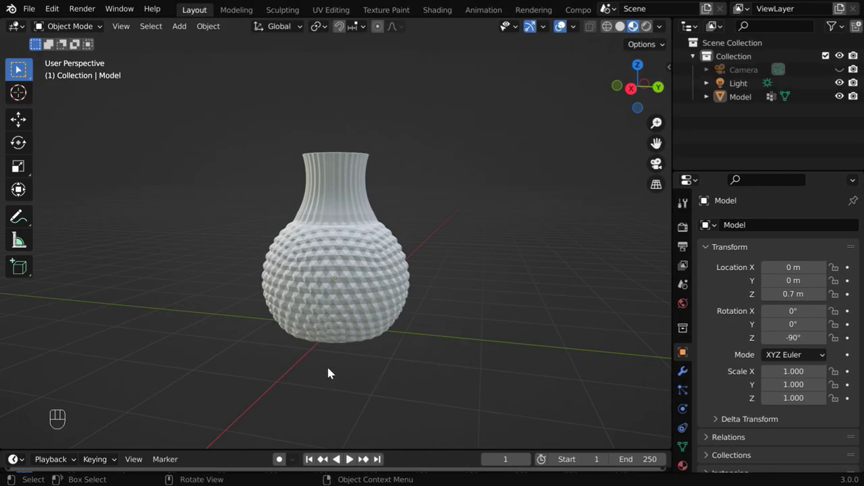
# - Add a cube mesh to the scene beside the vase
pyautogui.moveTo(330, 385); pyautogui.dragTo(459, 385, button='middle')
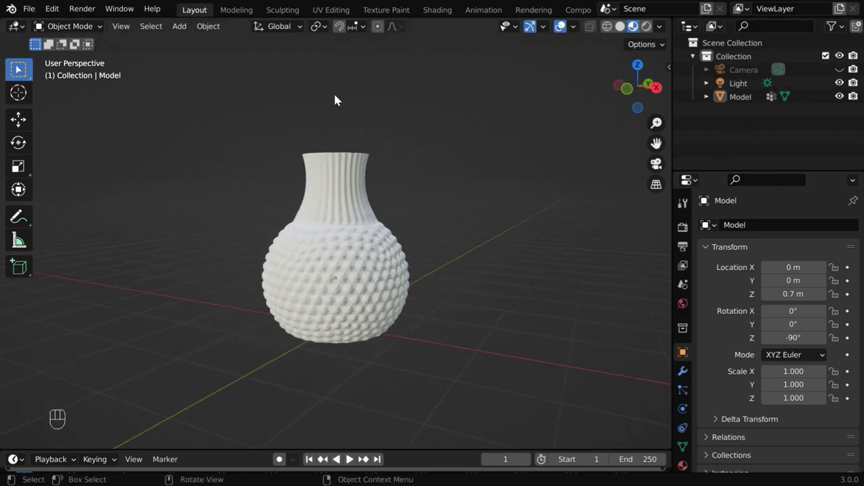
pyautogui.click(179, 27)
pyautogui.moveTo(194, 42)
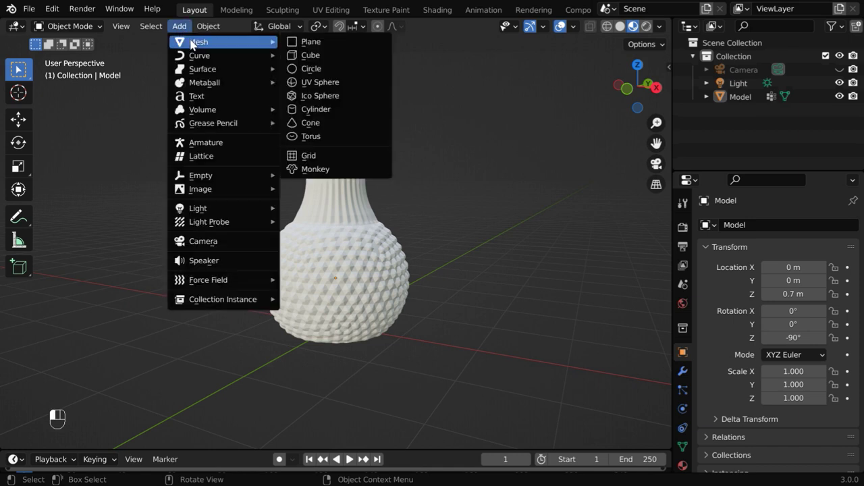
pyautogui.click(340, 56)
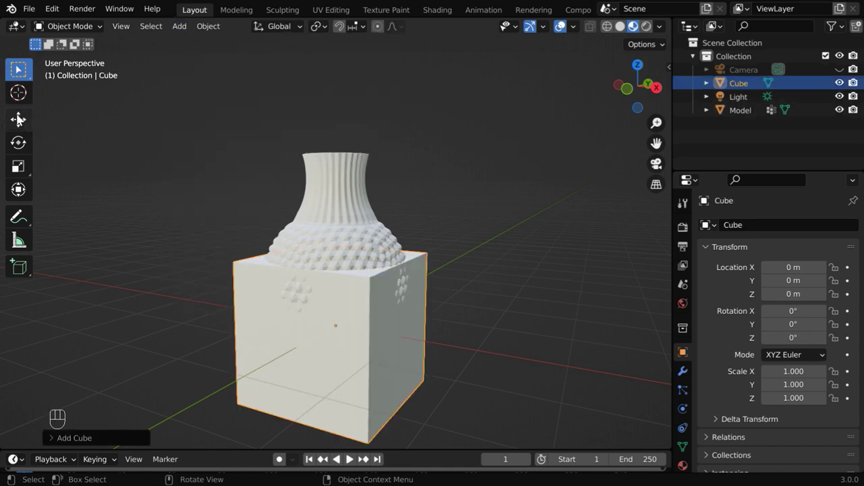
# - Raise the cube along Z to about 1.17 m so it encloses the vase
pyautogui.click(18, 119)
pyautogui.moveTo(336, 270); pyautogui.dragTo(333, 186)
pyautogui.moveTo(313, 358); pyautogui.dragTo(352, 363, button='middle')
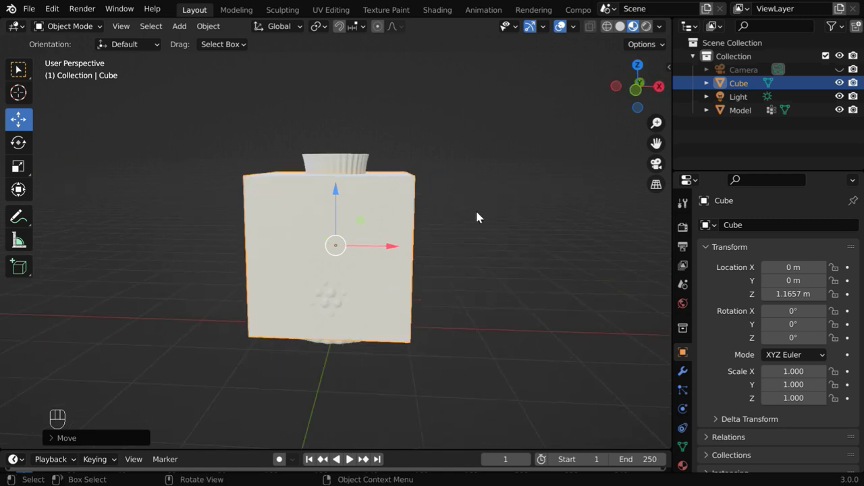
# - Show the scene as X-ray wireframe and view the vase from the front orthographically
pyautogui.click(607, 27)
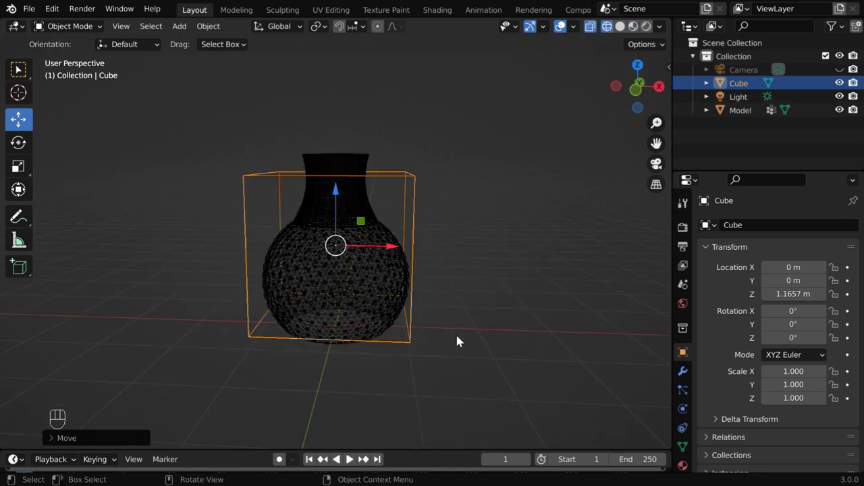
pyautogui.press('KP_1')
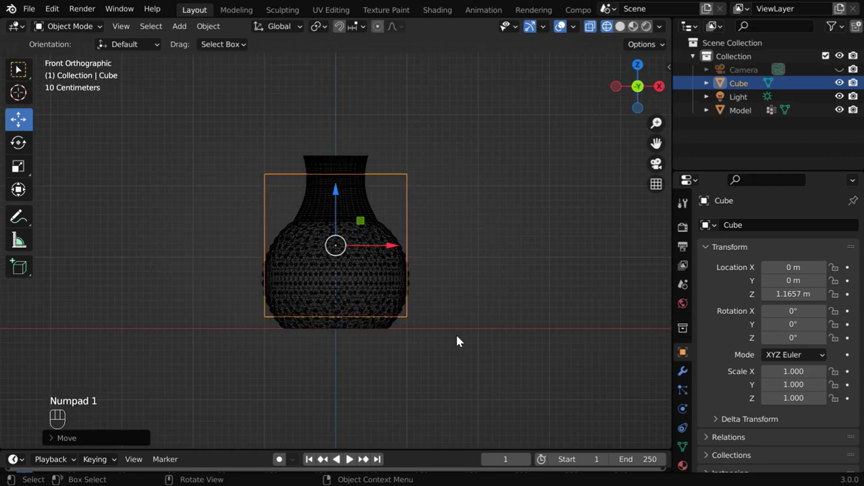
pyautogui.keyDown('ctrl'); pyautogui.moveTo(419, 388); pyautogui.dragTo(388, 318, button='middle'); pyautogui.keyUp('ctrl')
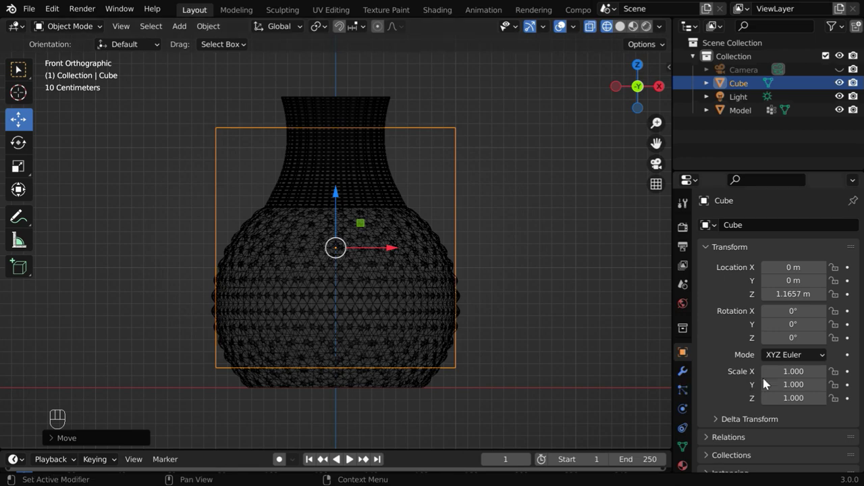
# - Scale the cube to 1.5 on X, Y and Z
pyautogui.moveTo(790, 372); pyautogui.dragTo(787, 397)
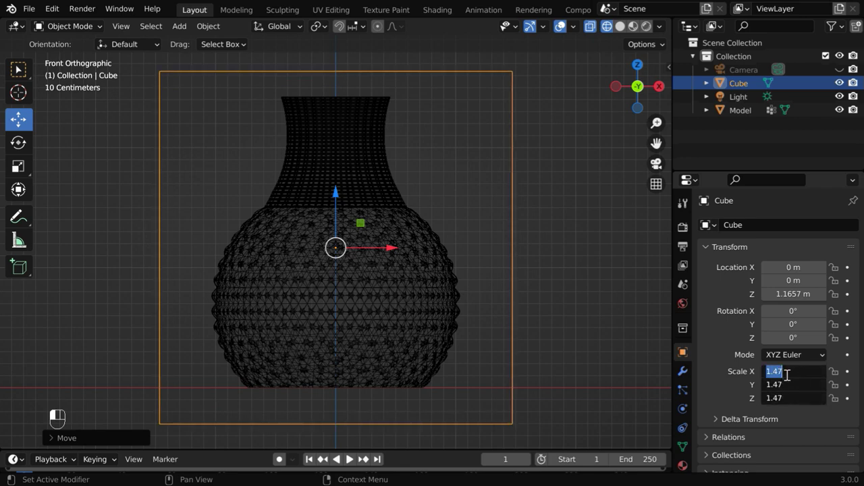
pyautogui.write('1.5')
pyautogui.press('Return')
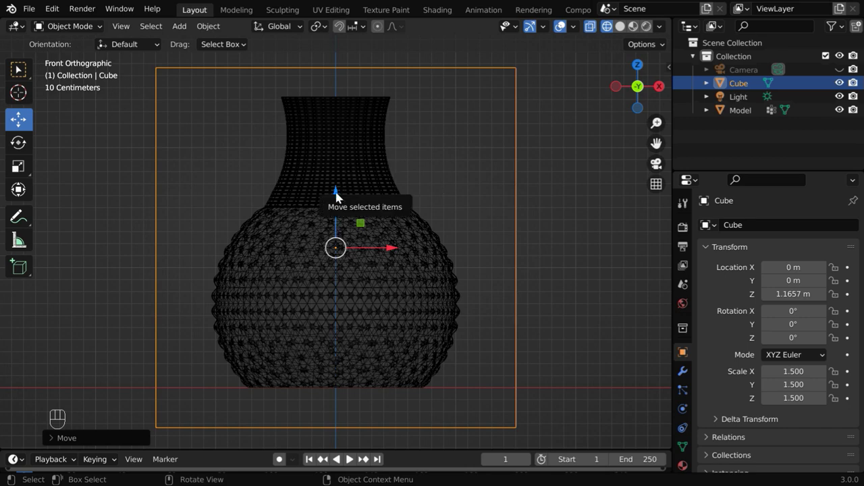
# - Lower the cube to Z 0.9066 m so it fully surrounds the vase
pyautogui.moveTo(337, 195); pyautogui.dragTo(343, 229)
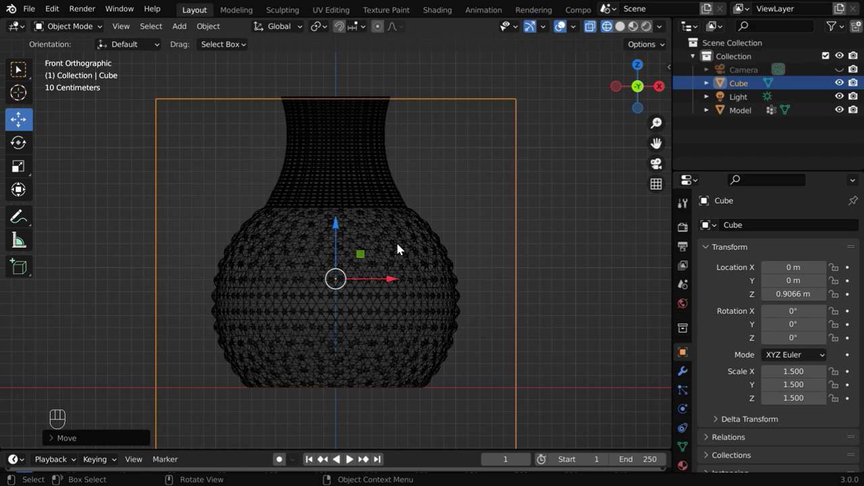
pyautogui.keyDown('ctrl'); pyautogui.moveTo(397, 246); pyautogui.dragTo(390, 292, button='middle'); pyautogui.keyUp('ctrl')
pyautogui.moveTo(457, 287); pyautogui.dragTo(368, 339, button='middle')
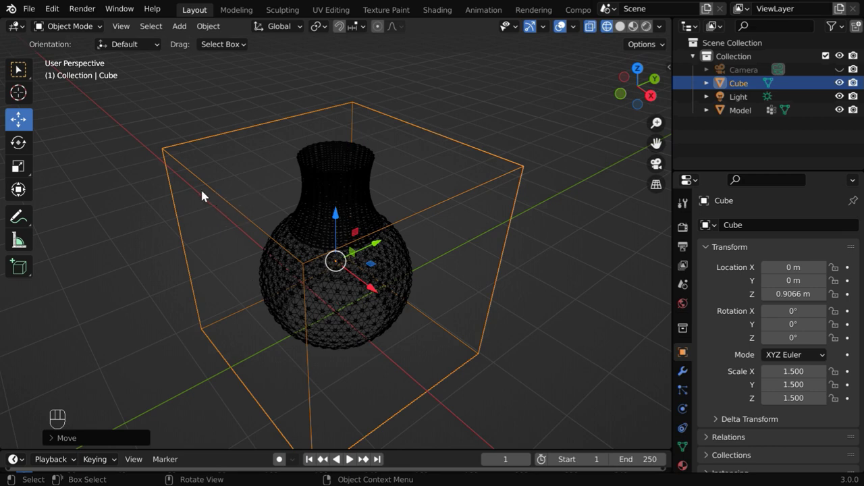
# - Set the cube's X scale to 0.75
pyautogui.moveTo(291, 269); pyautogui.dragTo(393, 326, button='middle')
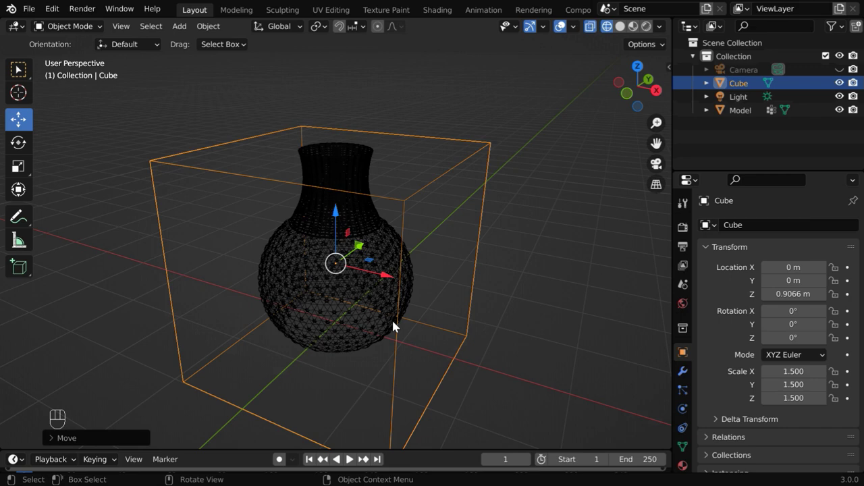
pyautogui.click(794, 371)
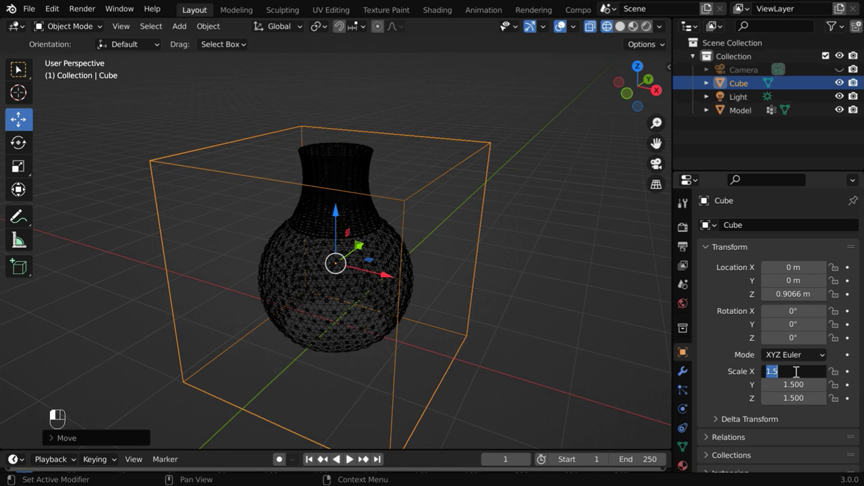
pyautogui.press('BackSpace')
pyautogui.write('.7')
pyautogui.press('Return')
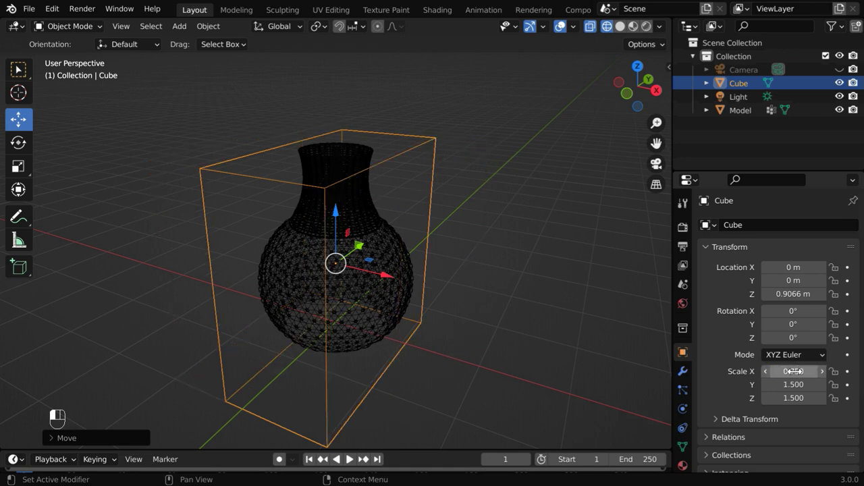
# - Set the cube's X location to -0.75 m to cover the vase's left half
pyautogui.moveTo(387, 279); pyautogui.dragTo(341, 277)
pyautogui.press('KP_1')
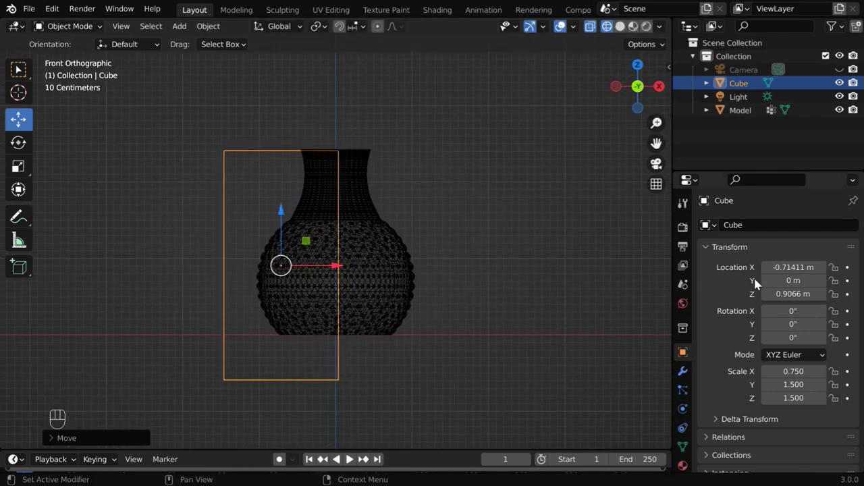
pyautogui.click(792, 269)
pyautogui.write('-')
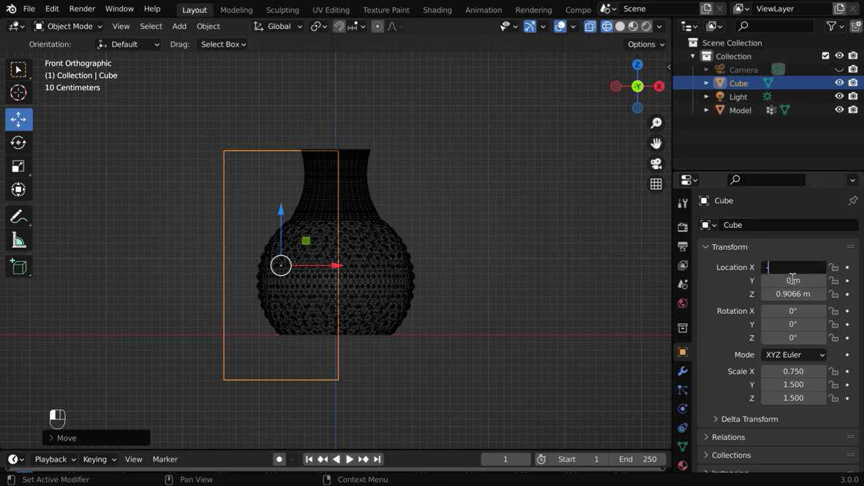
pyautogui.write('0.75')
pyautogui.press('Return')
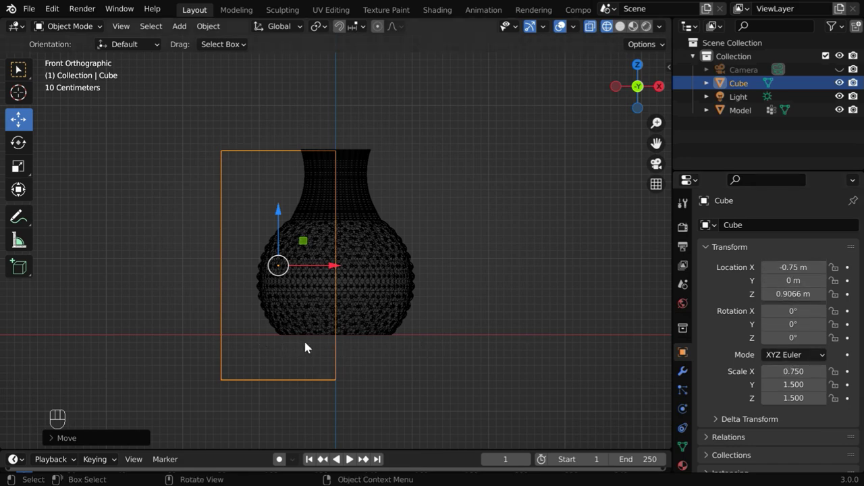
pyautogui.moveTo(376, 338); pyautogui.dragTo(297, 376, button='middle')
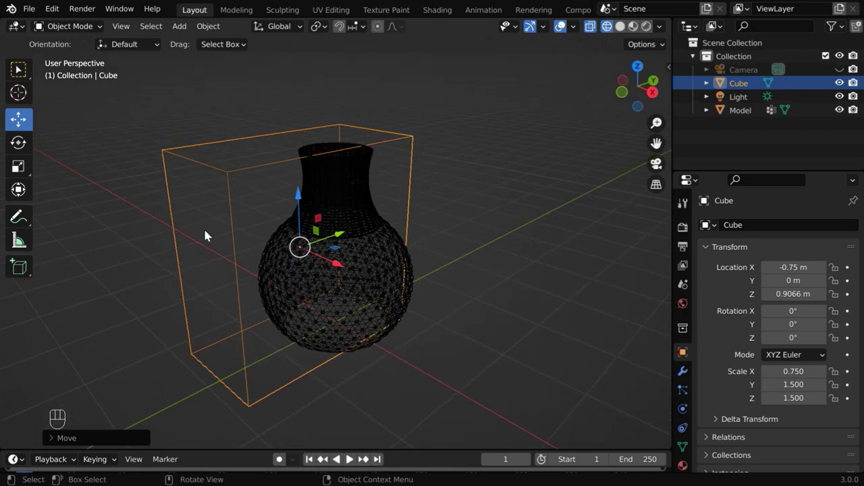
pyautogui.click(19, 70)
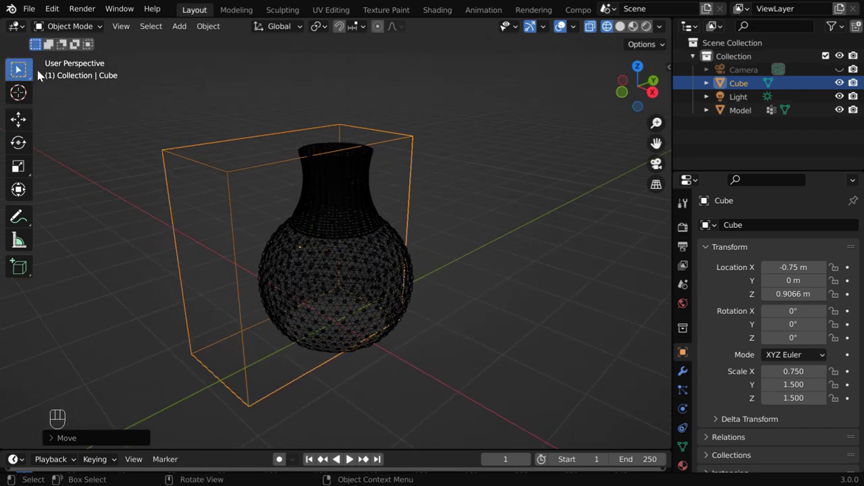
# - Return to solid shading and add a Boolean Difference modifier cutting with Model, solver set to Fast
pyautogui.click(632, 26)
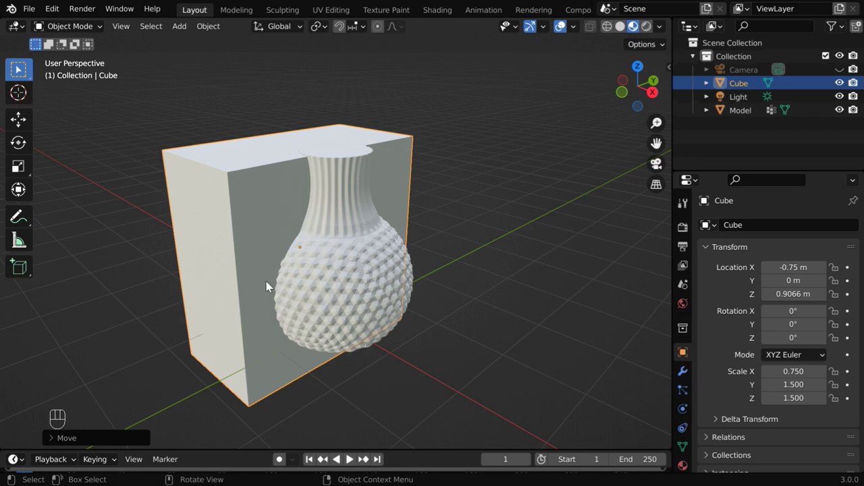
pyautogui.click(683, 372)
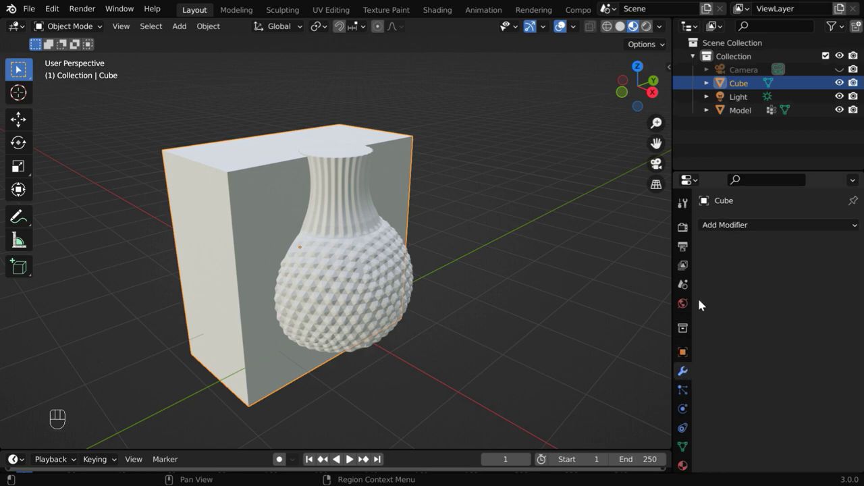
pyautogui.click(719, 228)
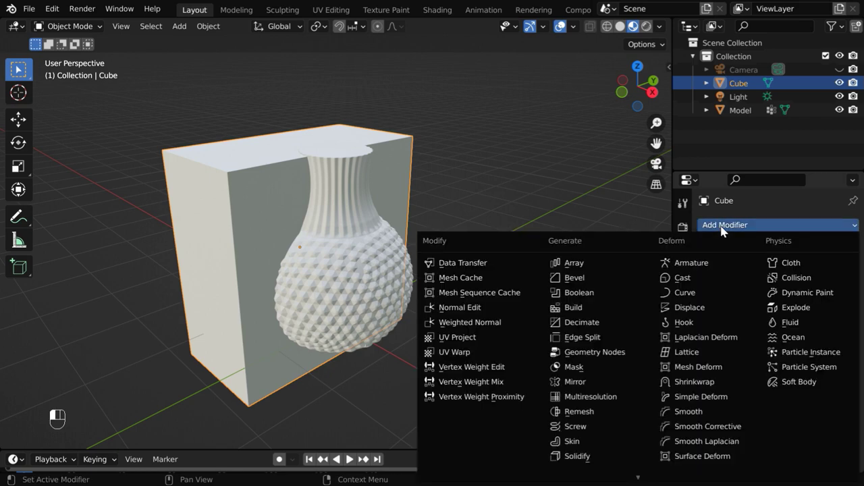
pyautogui.click(615, 295)
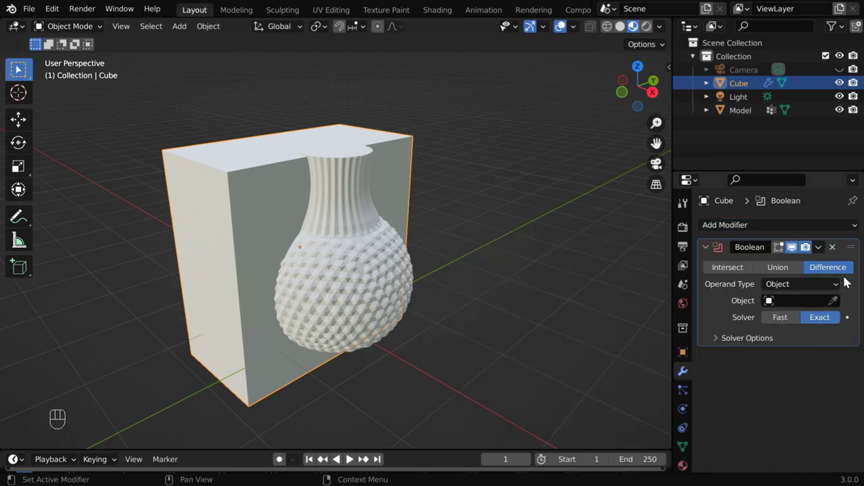
pyautogui.click(771, 302)
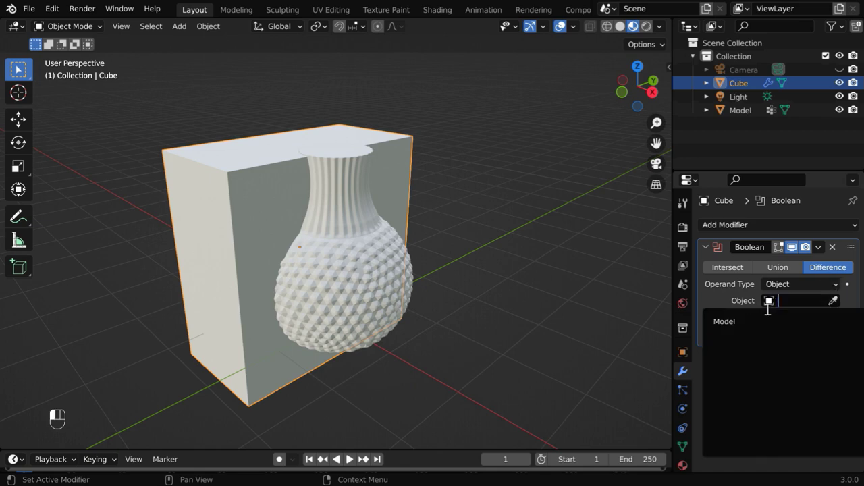
pyautogui.click(735, 322)
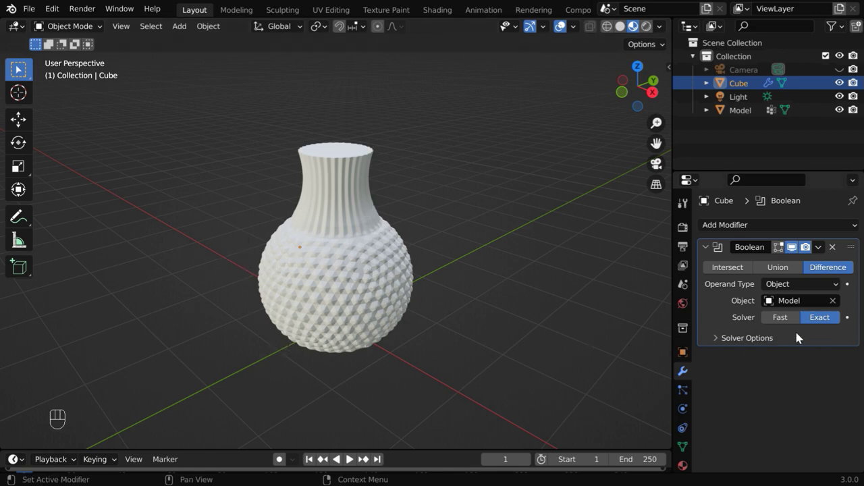
pyautogui.click(714, 338)
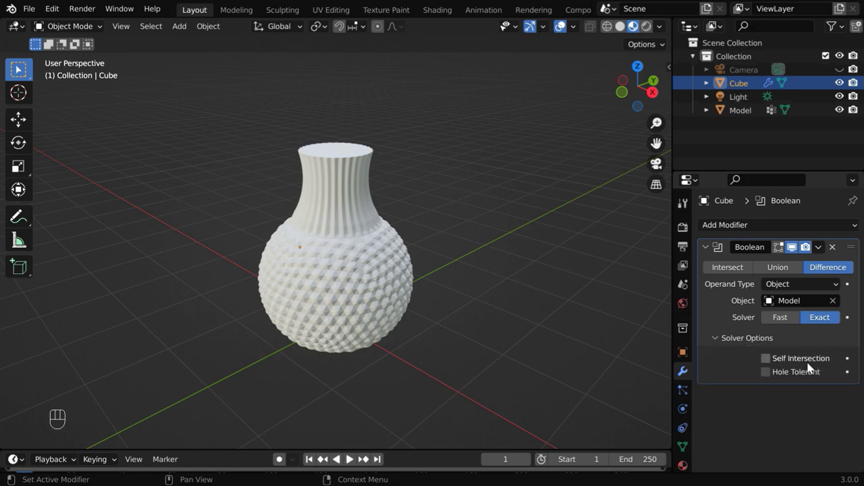
pyautogui.click(784, 319)
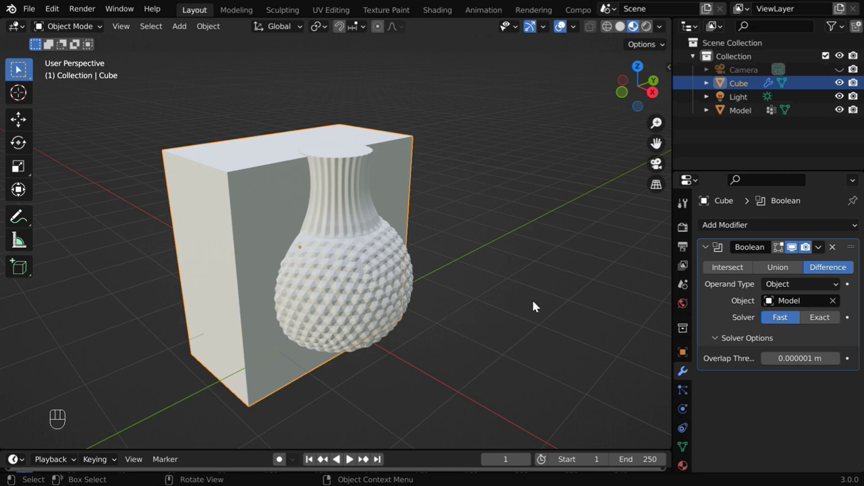
# - Hide the vase and apply the Boolean modifier to the cube
pyautogui.click(839, 110)
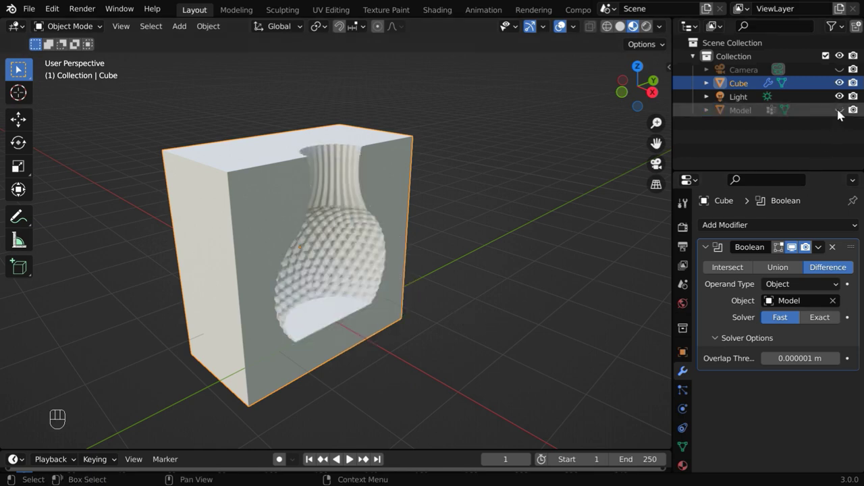
pyautogui.moveTo(379, 324); pyautogui.dragTo(350, 335, button='middle')
pyautogui.click(818, 247)
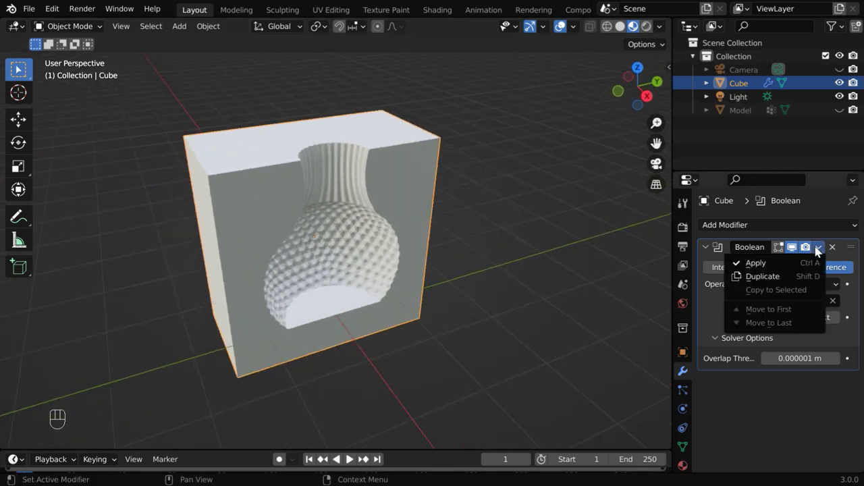
pyautogui.click(797, 266)
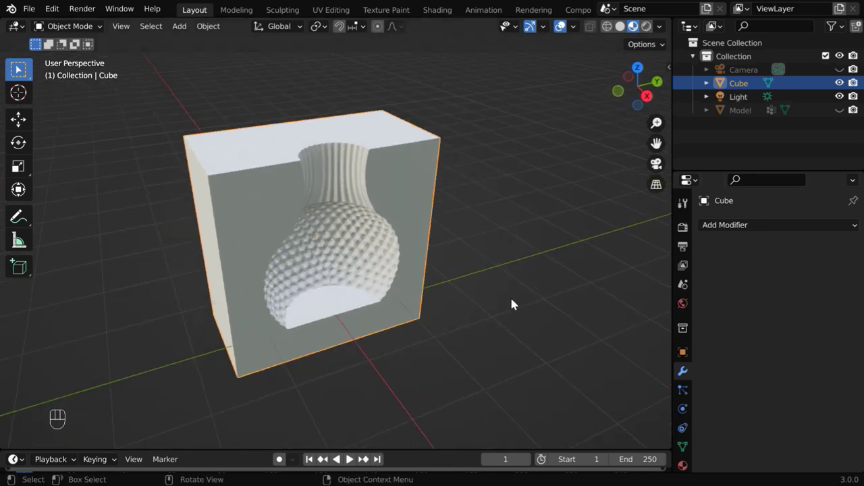
# - Delete the Model object from the Outliner
pyautogui.rightClick(736, 108)
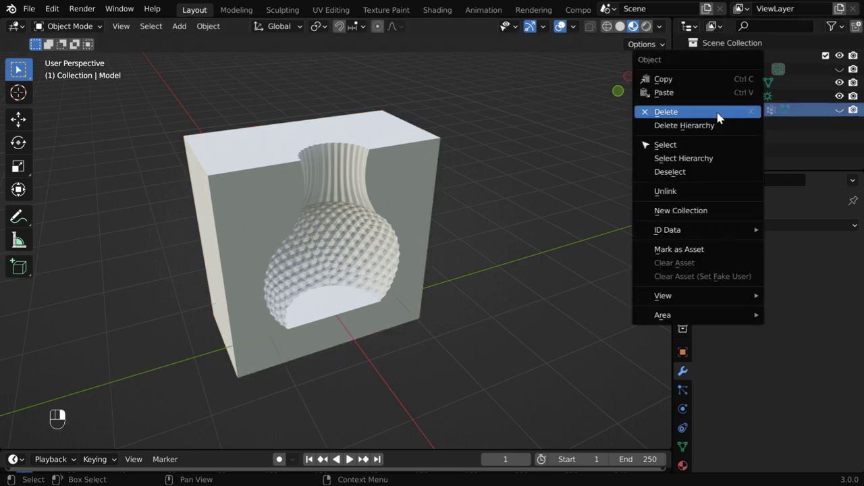
pyautogui.click(708, 113)
pyautogui.moveTo(329, 353)
pyautogui.mouseDown(button='middle')
pyautogui.moveTo(361, 332)
pyautogui.moveTo(340, 290)
pyautogui.moveTo(340, 351)
pyautogui.mouseUp(button='middle')
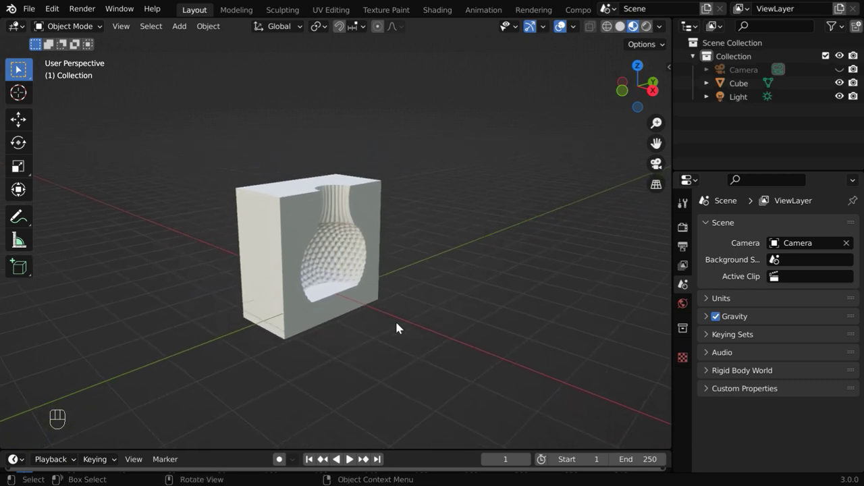
# - Duplicate the mold block Cube and slide the copy along X beside the original
pyautogui.click(288, 279)
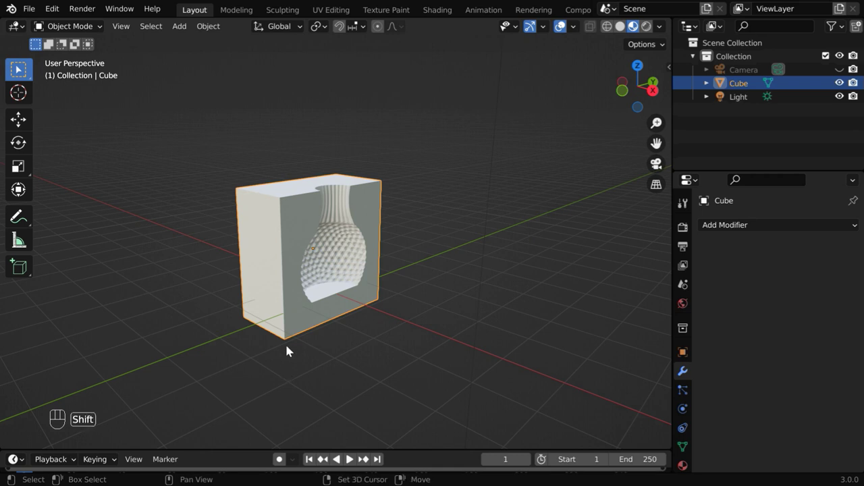
pyautogui.hotkey('shift', 'd')
pyautogui.rightClick(287, 345)
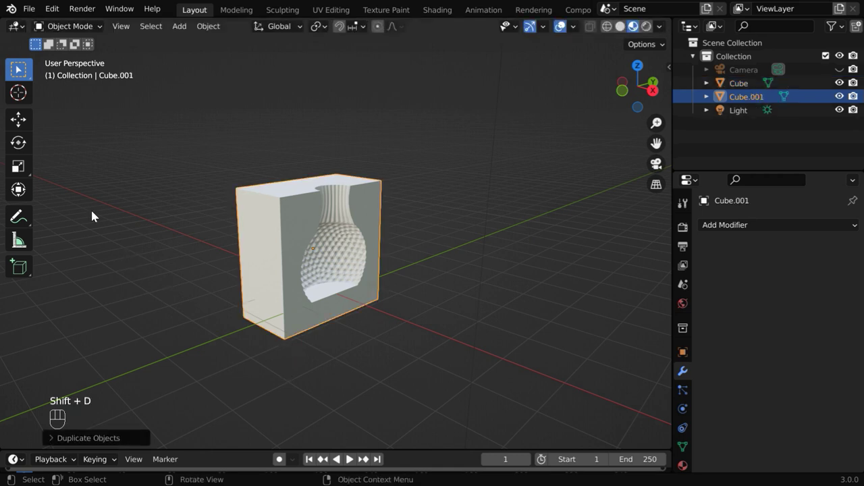
pyautogui.click(19, 120)
pyautogui.moveTo(356, 266); pyautogui.dragTo(424, 295)
# - Rotate the copy around Z so it faces the opposite way
pyautogui.click(18, 142)
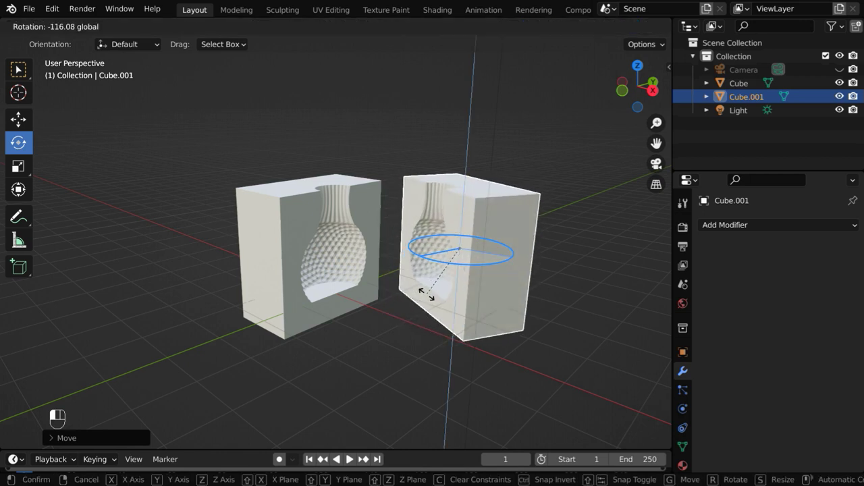
pyautogui.click(430, 299)
pyautogui.click(19, 70)
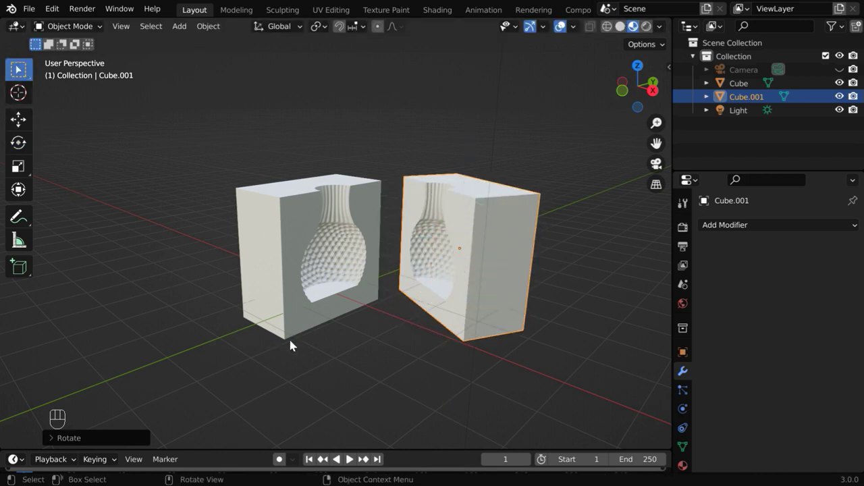
pyautogui.keyDown('shift'); pyautogui.moveTo(305, 336); pyautogui.dragTo(257, 353, button='middle'); pyautogui.keyUp('shift')
pyautogui.moveTo(345, 371); pyautogui.dragTo(187, 259, button='middle')
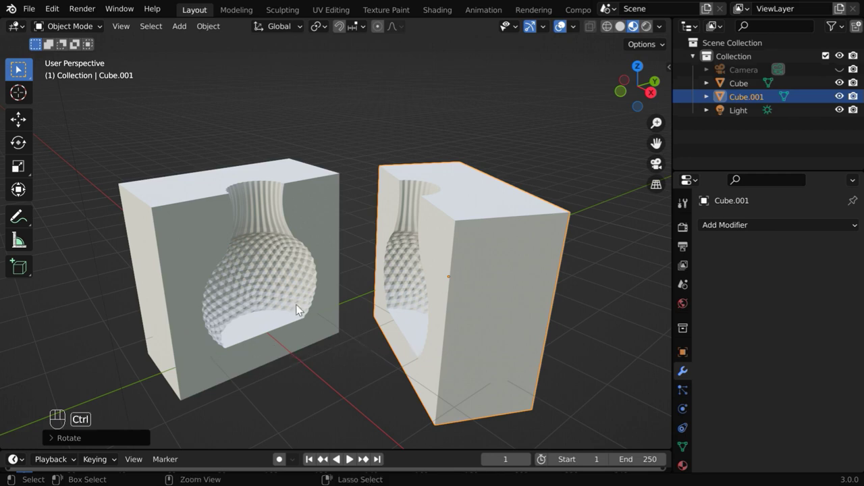
pyautogui.keyDown('ctrl'); pyautogui.moveTo(299, 308); pyautogui.dragTo(355, 366, button='middle'); pyautogui.keyUp('ctrl')
pyautogui.moveTo(271, 353); pyautogui.dragTo(267, 385, button='middle')
# - Delete the duplicated block and add a new cube mesh
pyautogui.press('x')
pyautogui.click(416, 338)
pyautogui.click(179, 26)
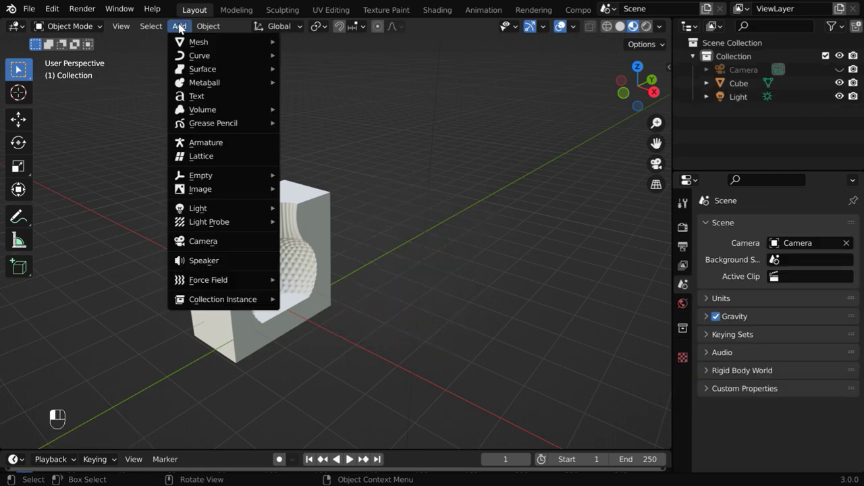
pyautogui.moveTo(203, 42)
pyautogui.click(325, 60)
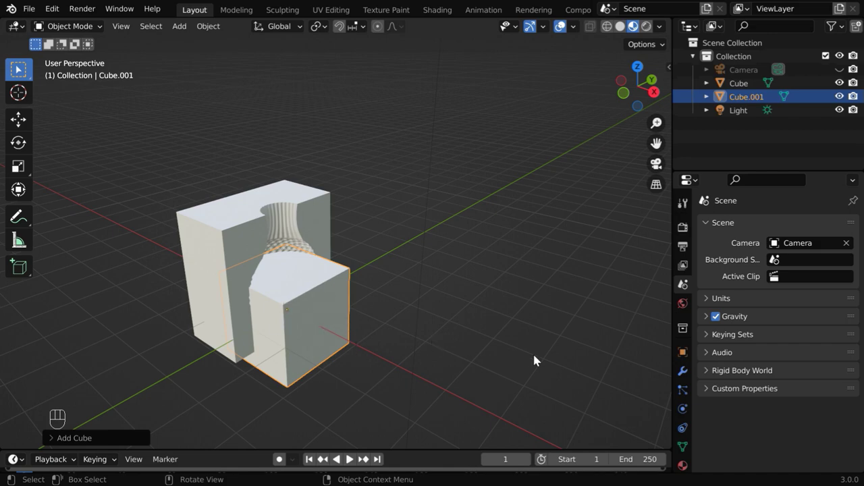
# - Scale the new cube to 0.3 × 0.1 × 0.2 to form a key
pyautogui.click(682, 352)
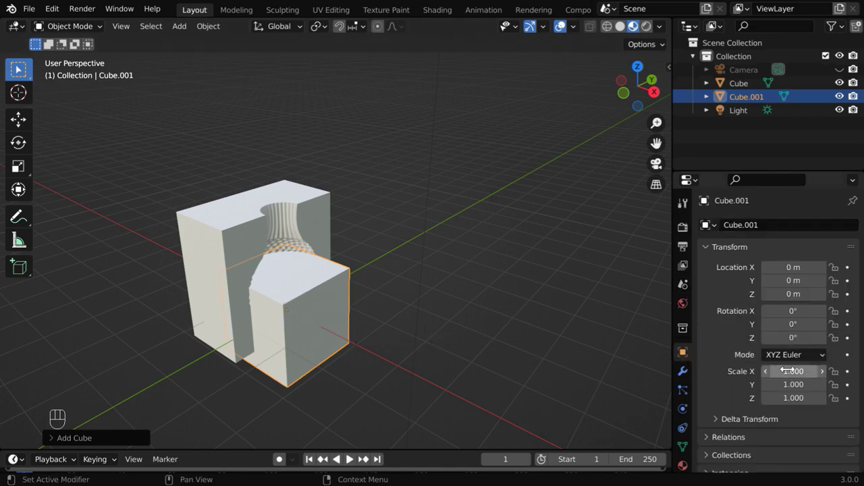
pyautogui.moveTo(787, 370); pyautogui.dragTo(714, 398)
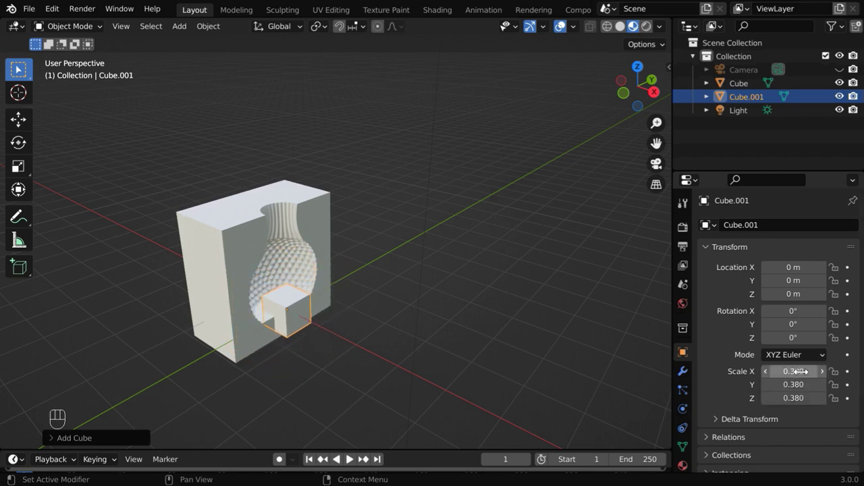
pyautogui.click(800, 372)
pyautogui.press('BackSpace')
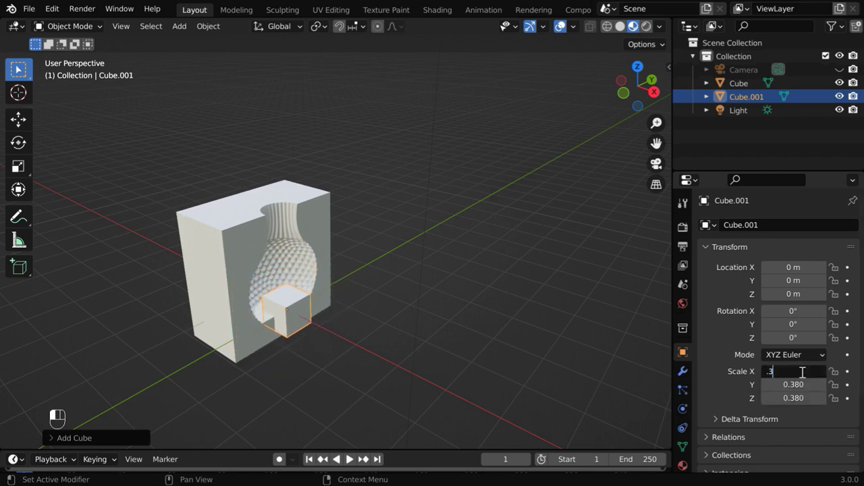
pyautogui.write('.3')
pyautogui.press('Return')
pyautogui.click(796, 384)
pyautogui.press('BackSpace')
pyautogui.write('.1')
pyautogui.press('Return')
pyautogui.click(797, 399)
pyautogui.press('BackSpace')
pyautogui.write('.2')
pyautogui.press('Return')
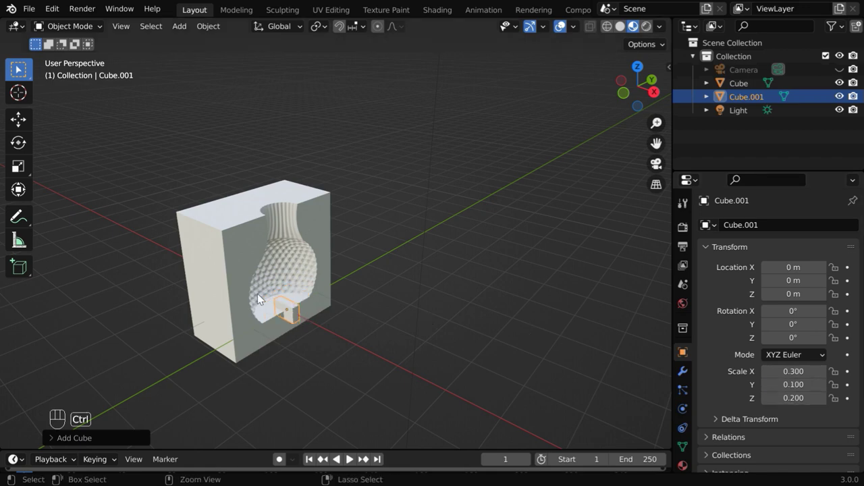
pyautogui.keyDown('ctrl'); pyautogui.moveTo(257, 293); pyautogui.dragTo(332, 237, button='middle'); pyautogui.keyUp('ctrl')
# - Move the key cube up to Z 1.8393 m and out to X 1.1522 m past the block's side
pyautogui.click(19, 120)
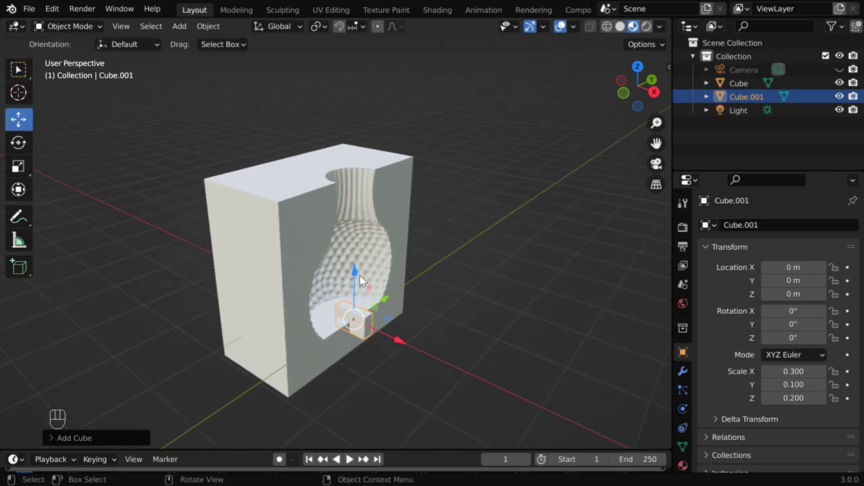
pyautogui.moveTo(358, 274); pyautogui.dragTo(344, 223)
pyautogui.moveTo(372, 298); pyautogui.dragTo(374, 264, button='middle')
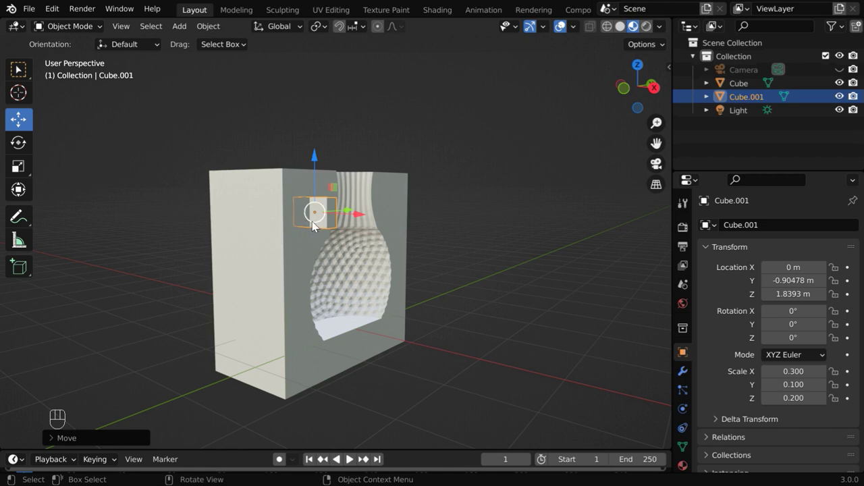
pyautogui.moveTo(330, 225); pyautogui.dragTo(298, 239, button='middle')
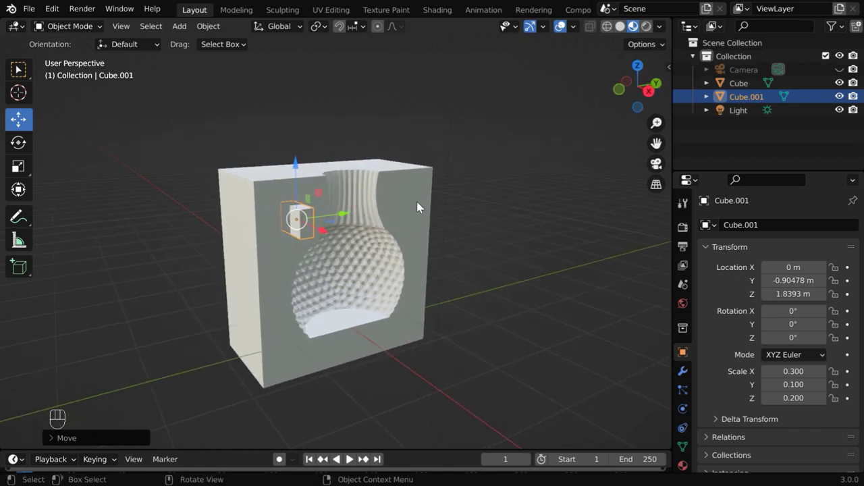
pyautogui.moveTo(314, 288); pyautogui.dragTo(338, 291, button='middle')
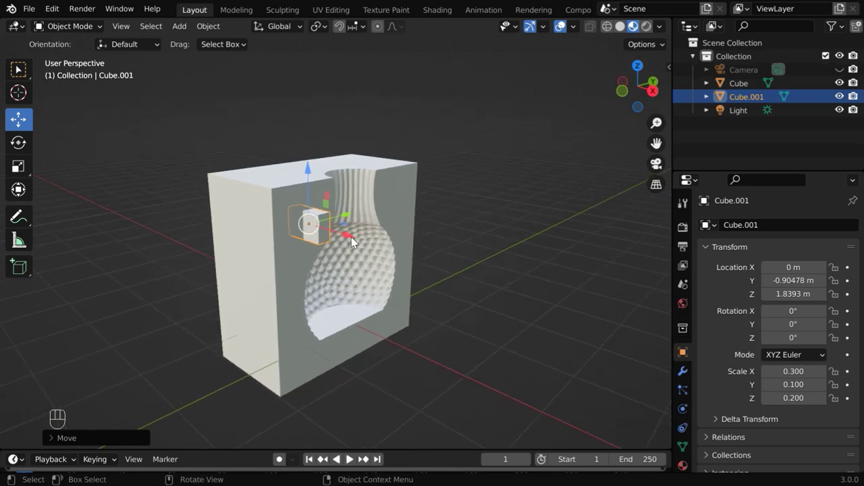
pyautogui.moveTo(348, 235); pyautogui.dragTo(424, 281)
pyautogui.keyDown('ctrl'); pyautogui.moveTo(424, 281); pyautogui.dragTo(415, 248, button='middle'); pyautogui.keyUp('ctrl')
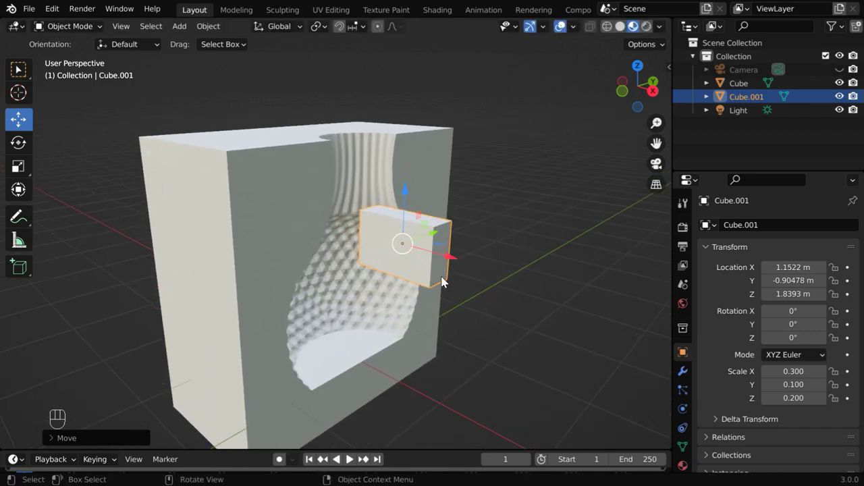
# - Add a Simple Deform Taper with factor 0.1 to the key cube, then remove that modifier
pyautogui.click(682, 371)
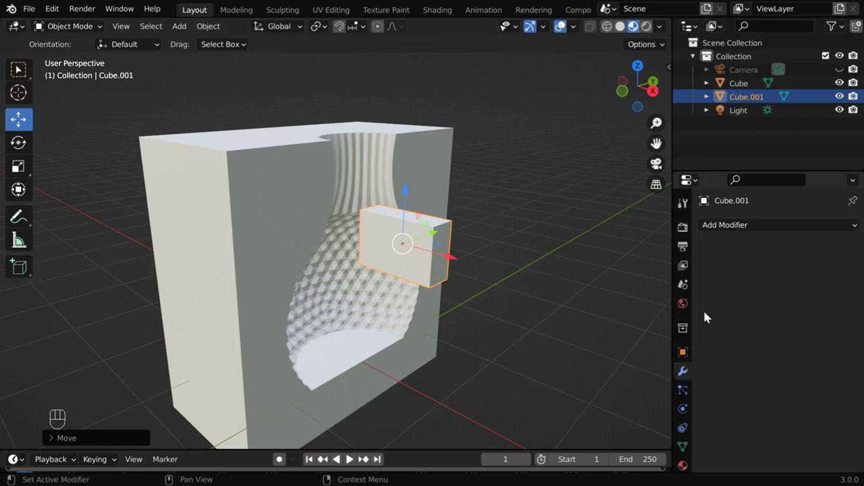
pyautogui.click(743, 226)
pyautogui.click(731, 399)
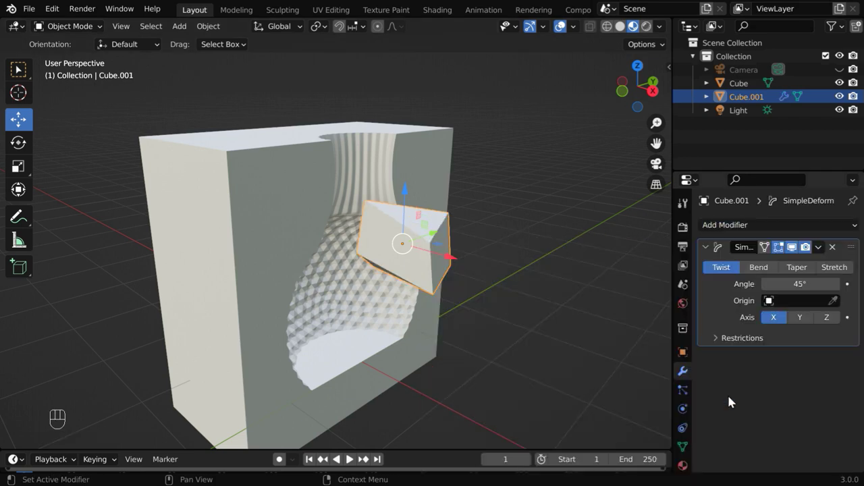
pyautogui.click(797, 267)
pyautogui.moveTo(503, 278); pyautogui.dragTo(525, 279, button='middle')
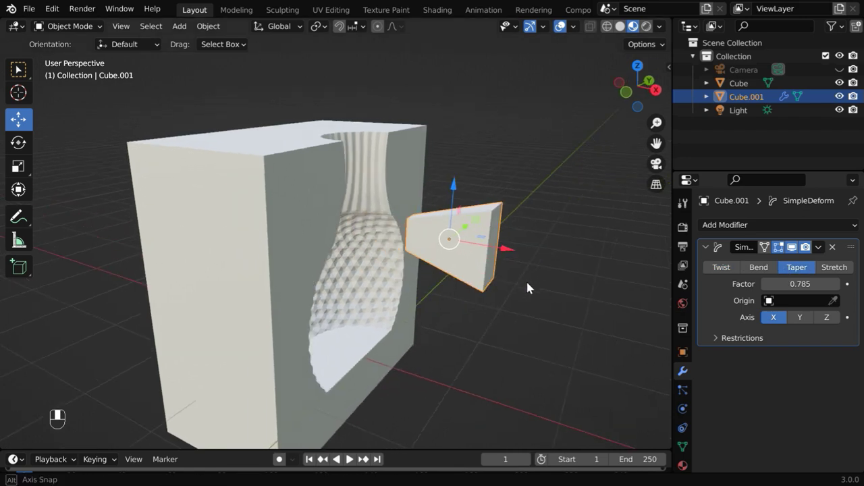
pyautogui.click(800, 284)
pyautogui.press('BackSpace')
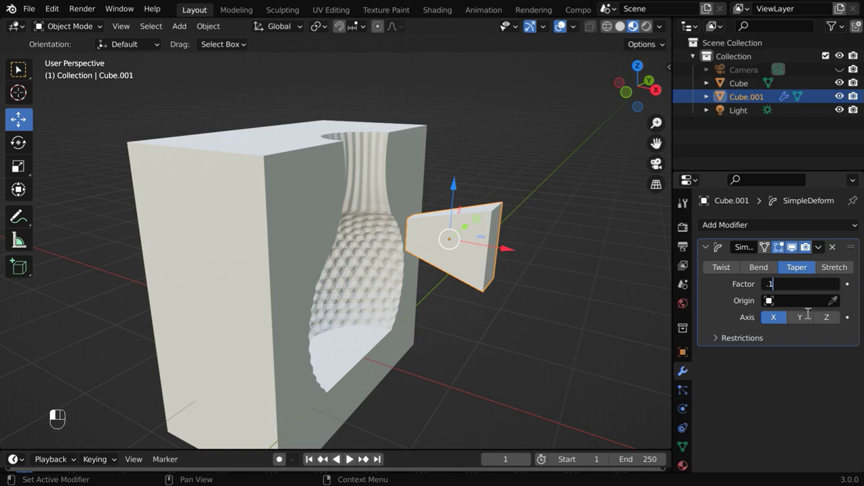
pyautogui.write('.1')
pyautogui.press('Return')
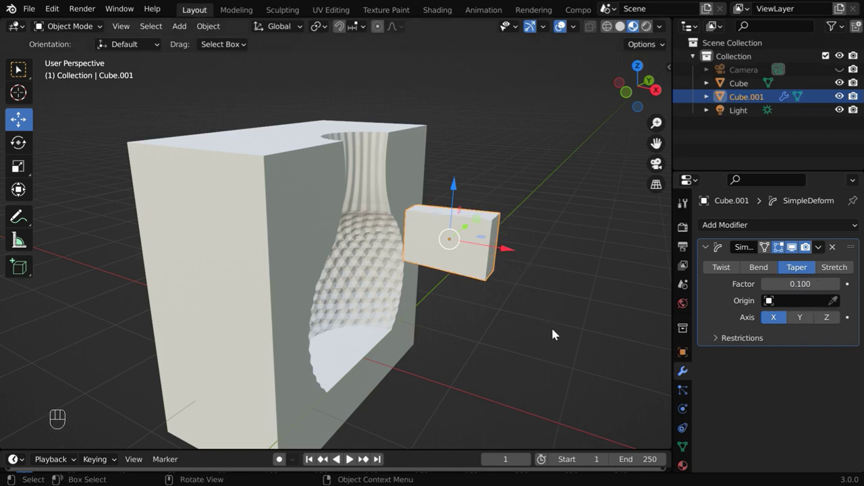
pyautogui.click(818, 247)
pyautogui.click(795, 264)
# - Add a 5-segment Bevel modifier to the key cube and apply it
pyautogui.click(744, 228)
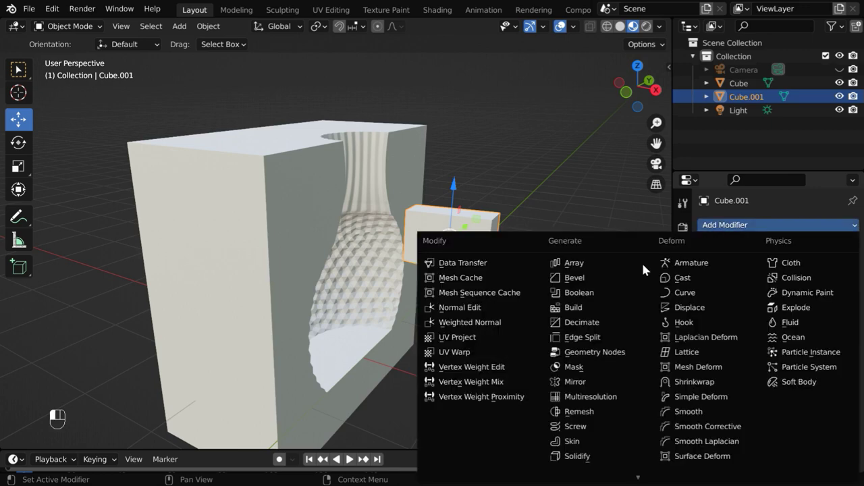
pyautogui.click(579, 278)
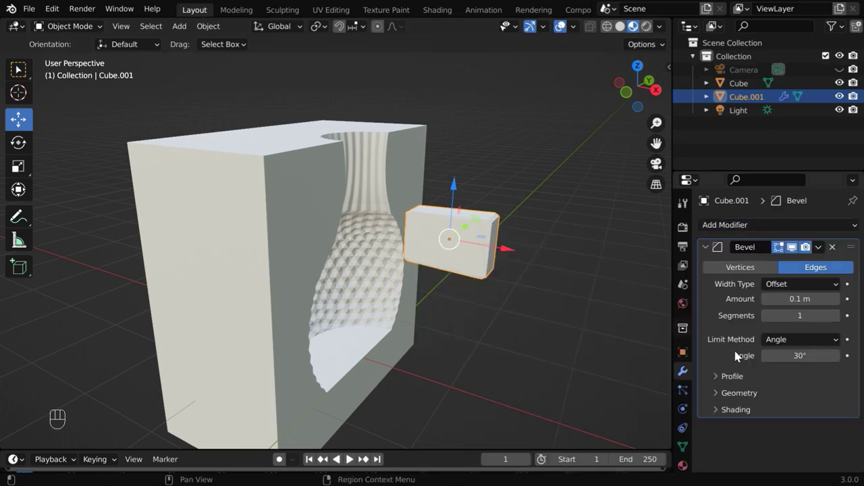
pyautogui.click(804, 317)
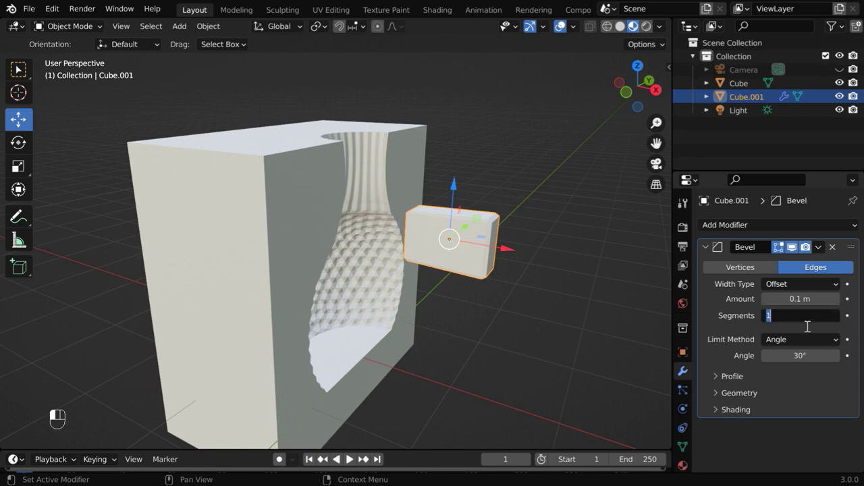
pyautogui.press('Return')
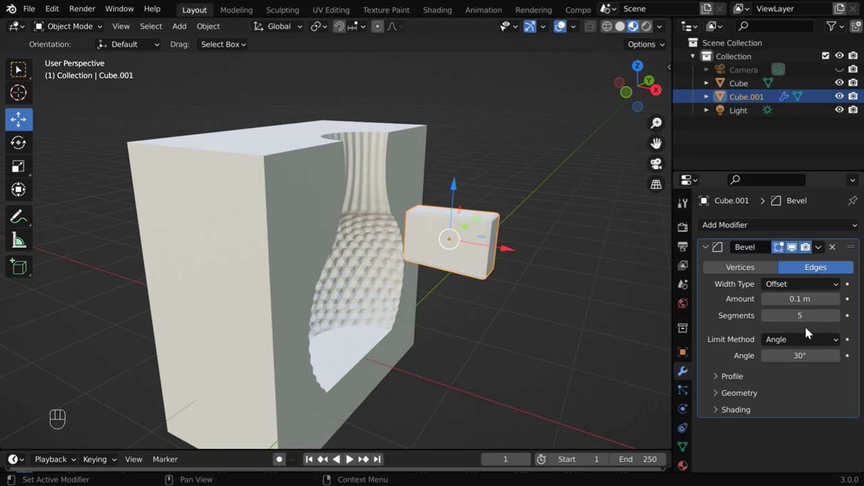
pyautogui.click(818, 247)
pyautogui.click(776, 262)
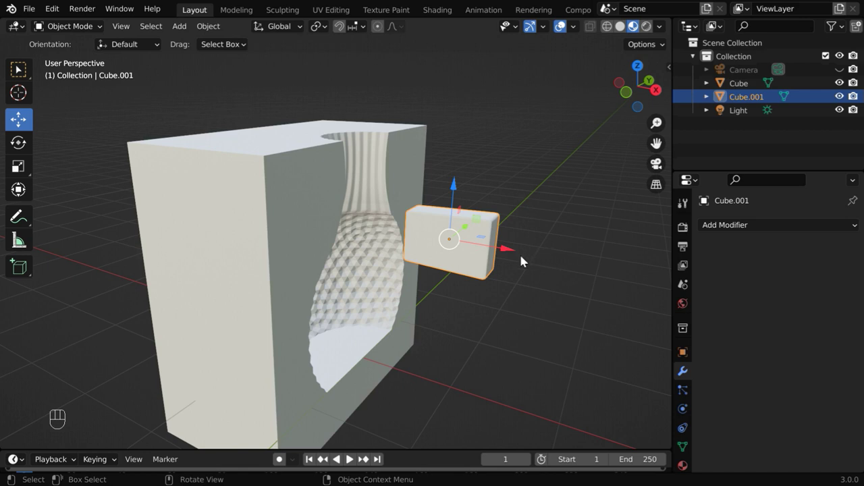
# - Drag the key cube roughly left, up and along Y toward the mold's upper corner
pyautogui.keyDown('ctrl'); pyautogui.moveTo(521, 260); pyautogui.dragTo(505, 241, button='middle'); pyautogui.keyUp('ctrl')
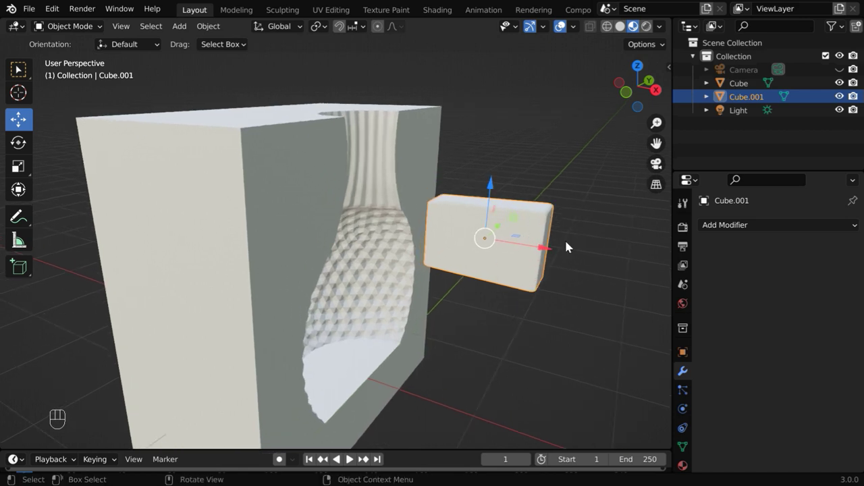
pyautogui.moveTo(535, 269); pyautogui.dragTo(504, 270, button='middle')
pyautogui.keyDown('ctrl'); pyautogui.moveTo(357, 253); pyautogui.dragTo(408, 282, button='middle'); pyautogui.keyUp('ctrl')
pyautogui.moveTo(423, 272); pyautogui.dragTo(338, 204)
pyautogui.moveTo(283, 165)
pyautogui.mouseDown()
pyautogui.moveTo(284, 142)
pyautogui.moveTo(284, 149)
pyautogui.mouseUp()
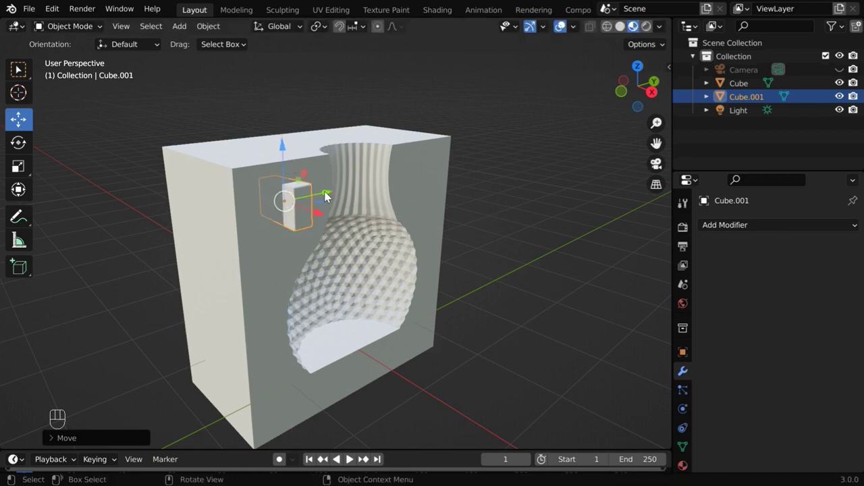
pyautogui.moveTo(325, 195); pyautogui.dragTo(315, 198)
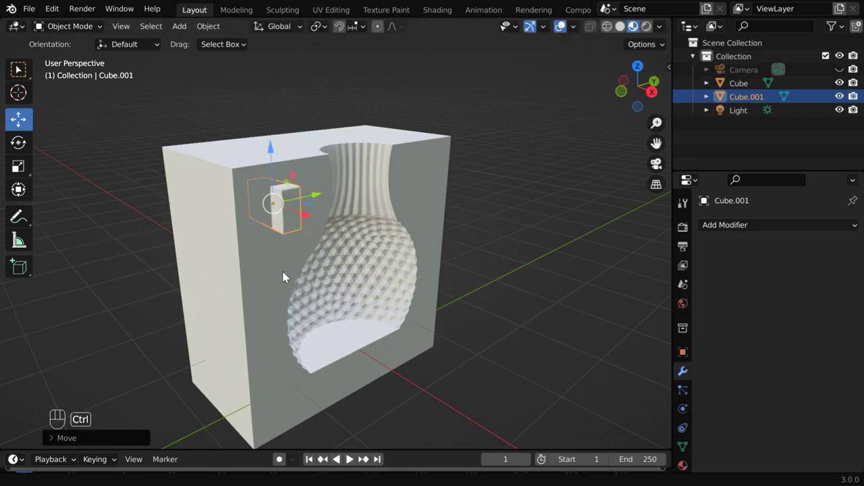
pyautogui.moveTo(289, 316); pyautogui.dragTo(360, 320, button='middle')
pyautogui.press('KP_1')
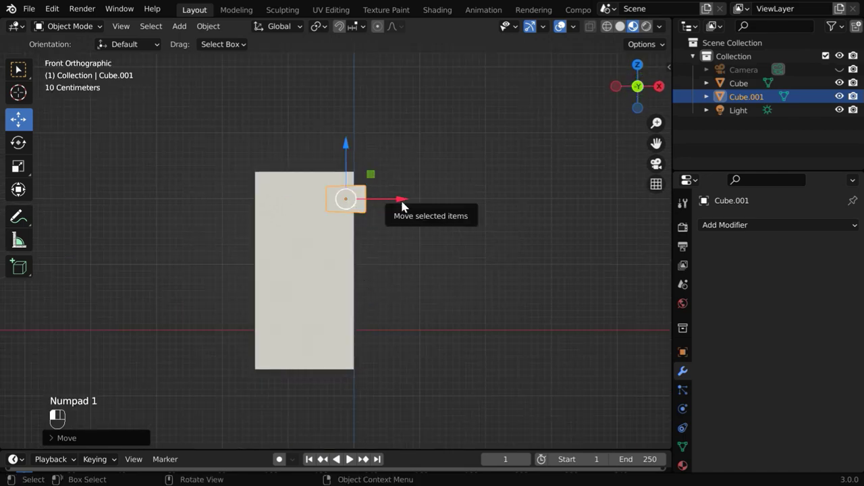
pyautogui.moveTo(401, 201); pyautogui.dragTo(412, 206)
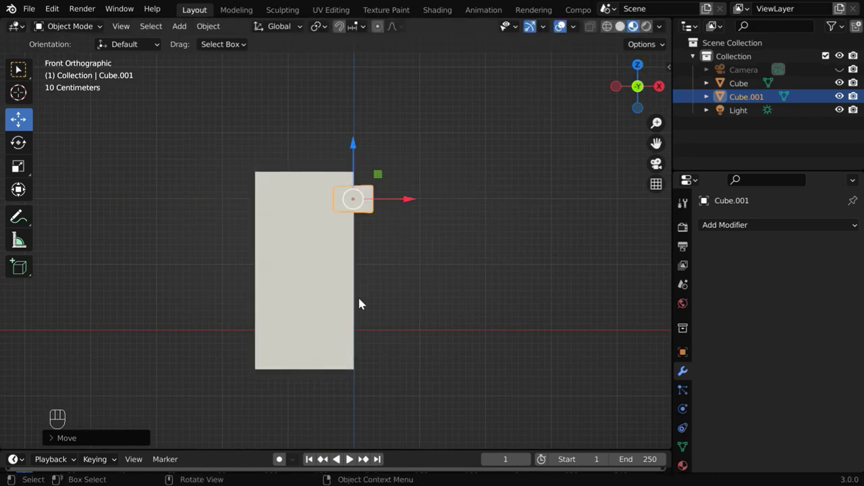
# - Set the key cube's location X to 0 m and Z to 2 m
pyautogui.click(682, 352)
pyautogui.click(793, 267)
pyautogui.write('0')
pyautogui.press('Return')
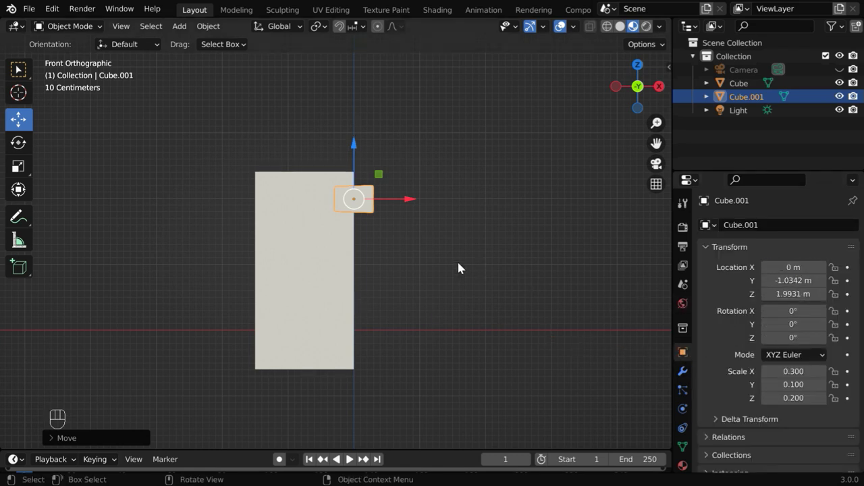
pyautogui.moveTo(456, 259); pyautogui.dragTo(379, 298, button='middle')
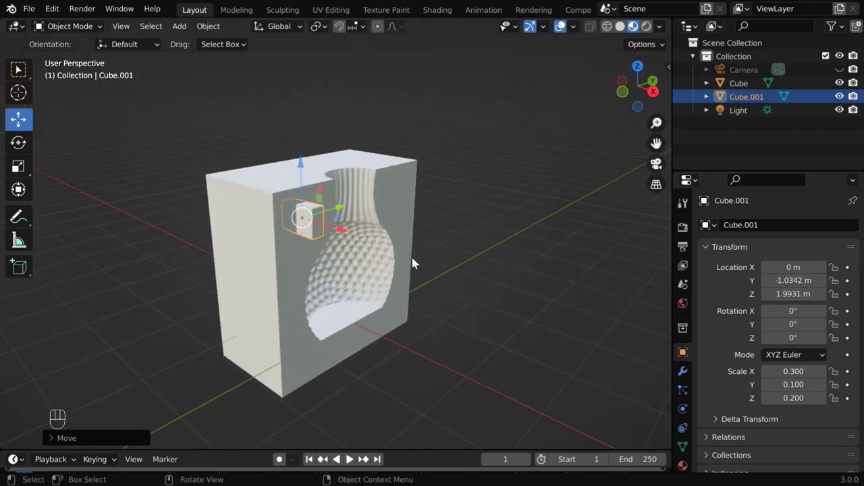
pyautogui.moveTo(341, 212); pyautogui.dragTo(429, 270)
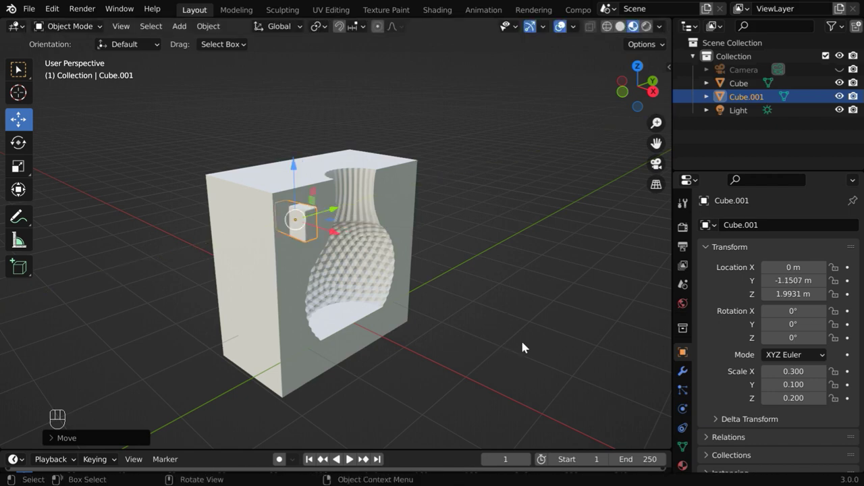
pyautogui.click(794, 295)
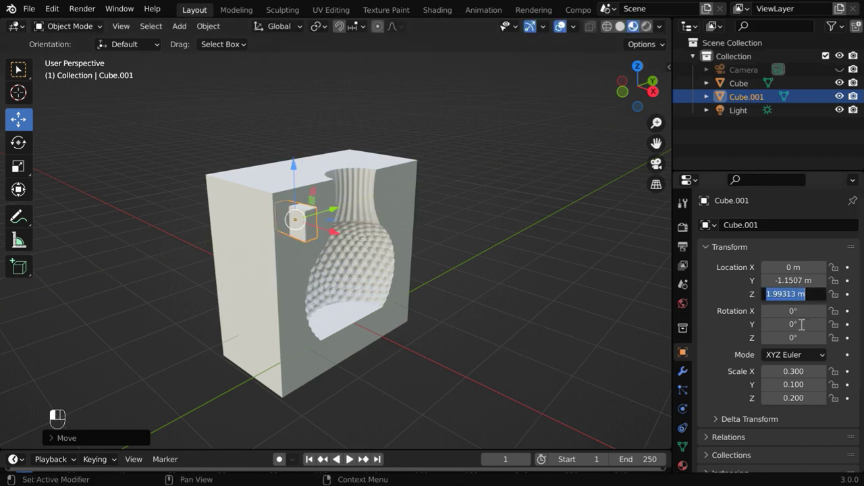
pyautogui.write('2')
pyautogui.press('Return')
# - Set the key cube's Y location to -1.15 m and check its placement
pyautogui.click(800, 281)
pyautogui.press('BackSpace')
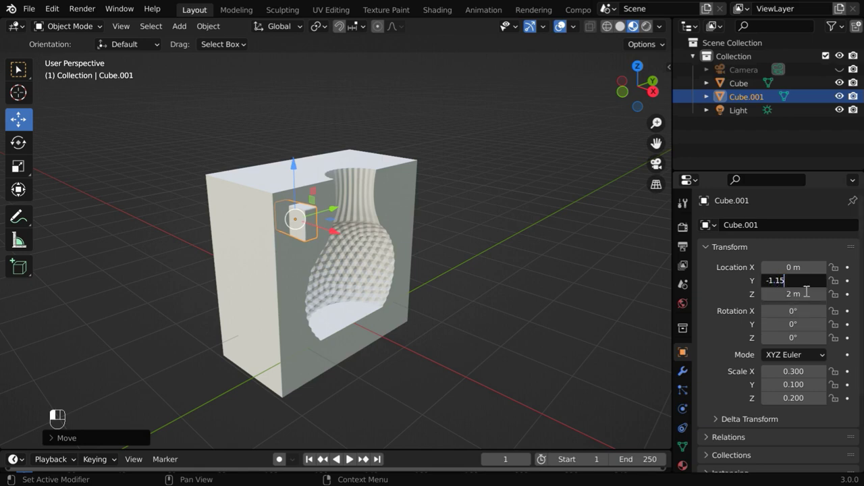
pyautogui.press('Return')
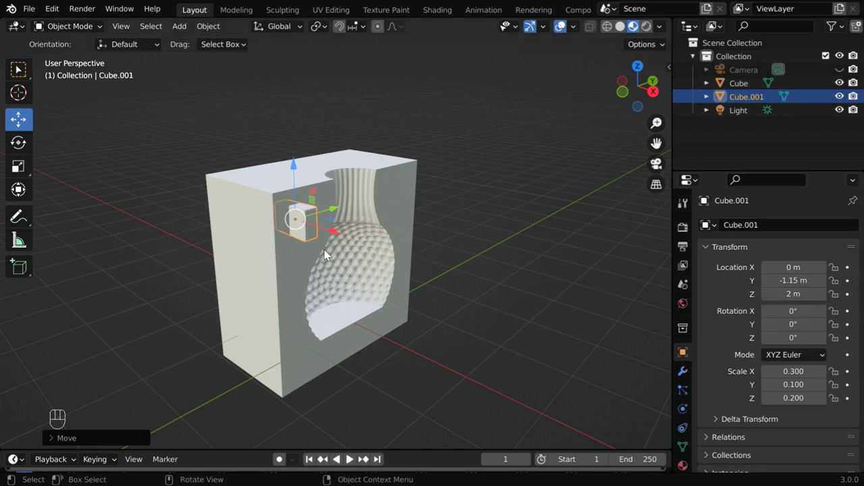
pyautogui.keyDown('ctrl'); pyautogui.moveTo(324, 250); pyautogui.dragTo(305, 228, button='middle'); pyautogui.keyUp('ctrl')
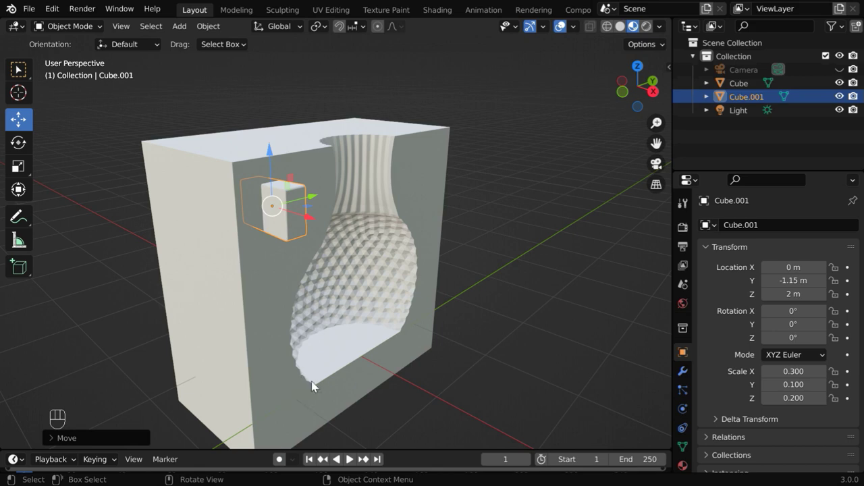
pyautogui.keyDown('ctrl'); pyautogui.moveTo(303, 348); pyautogui.dragTo(294, 237, button='middle'); pyautogui.keyUp('ctrl')
# - Duplicate key block Cube.001 and drag the copy down toward the mold's bottom
pyautogui.hotkey('shift', 'd')
pyautogui.click(289, 237)
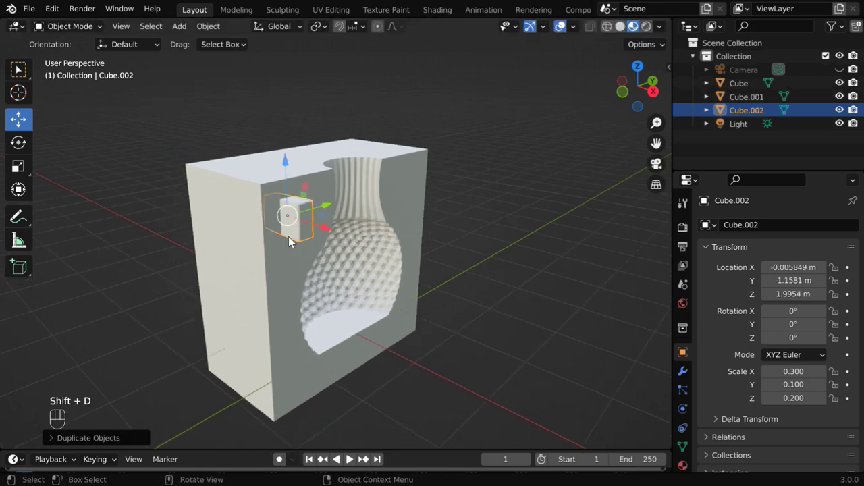
pyautogui.moveTo(286, 181); pyautogui.dragTo(294, 311)
# - Set the copy Cube.002's location to X 0, Y -1.15, Z 0 m
pyautogui.click(793, 268)
pyautogui.write('0')
pyautogui.press('Tab')
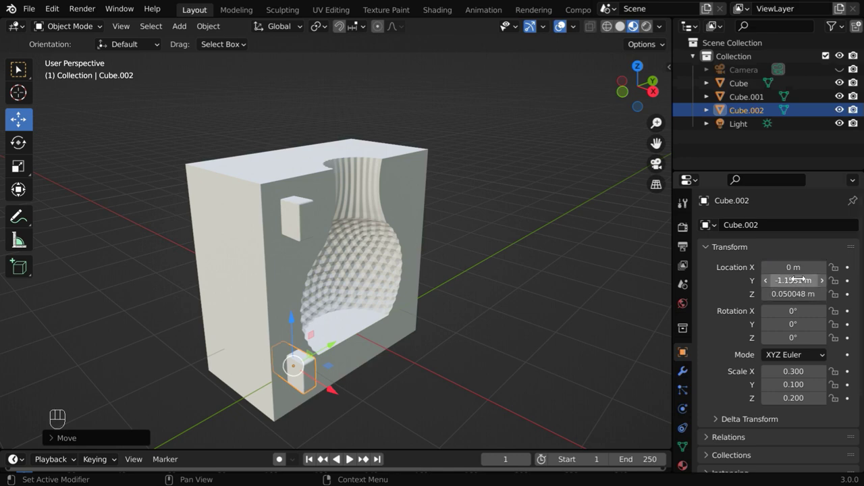
pyautogui.press('BackSpace')
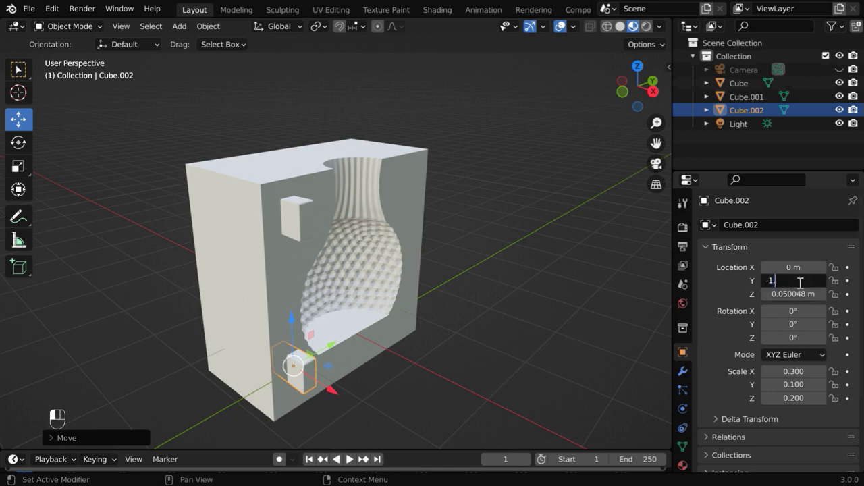
pyautogui.press('Tab')
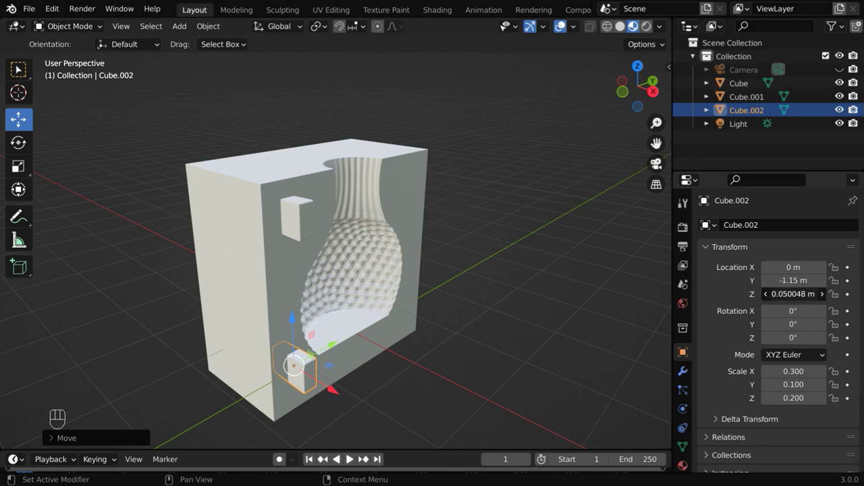
pyautogui.write('0')
pyautogui.press('Return')
pyautogui.moveTo(322, 387); pyautogui.dragTo(323, 355, button='middle')
pyautogui.moveTo(312, 277)
pyautogui.keyDown('ctrl'); pyautogui.mouseDown(button='middle')
pyautogui.moveTo(316, 304)
pyautogui.moveTo(303, 284)
pyautogui.mouseUp(button='middle'); pyautogui.keyUp('ctrl')
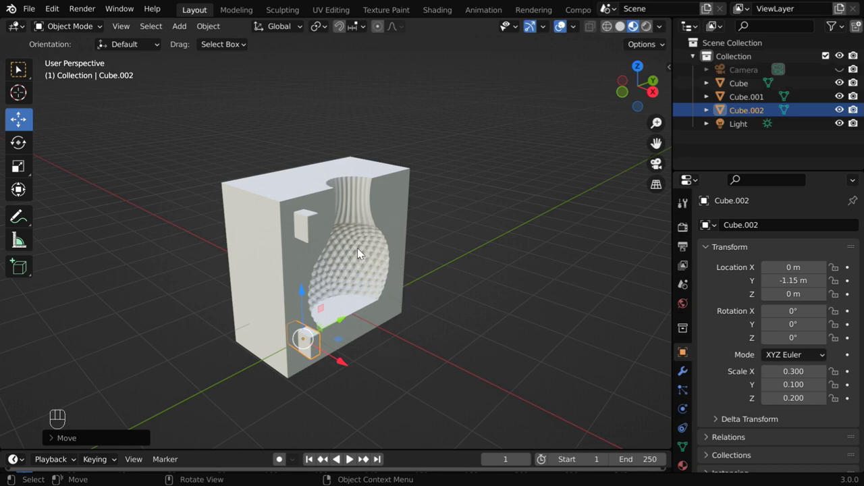
pyautogui.click(282, 270)
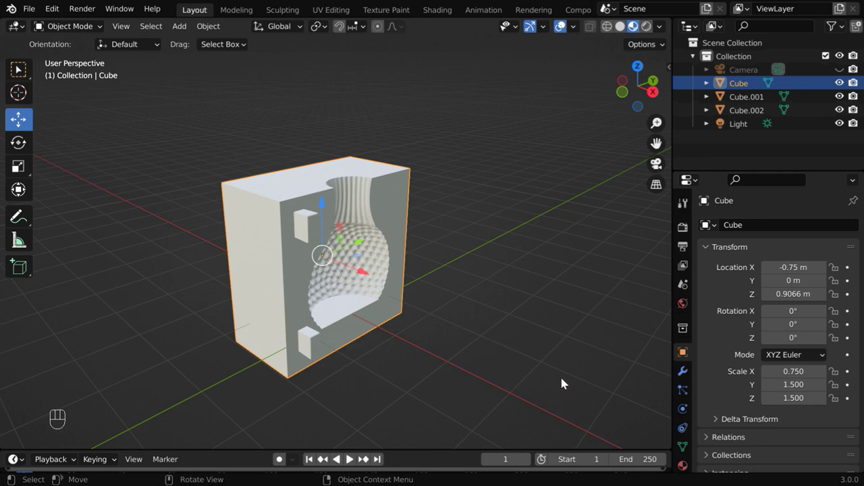
# - Cut the mold with an applied Boolean Difference from Cube.001, hiding Cube.001
pyautogui.click(683, 370)
pyautogui.click(717, 226)
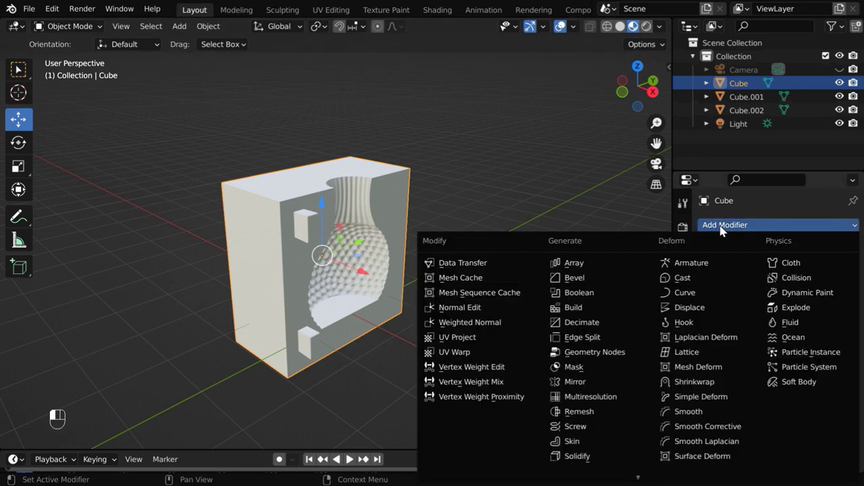
pyautogui.click(606, 295)
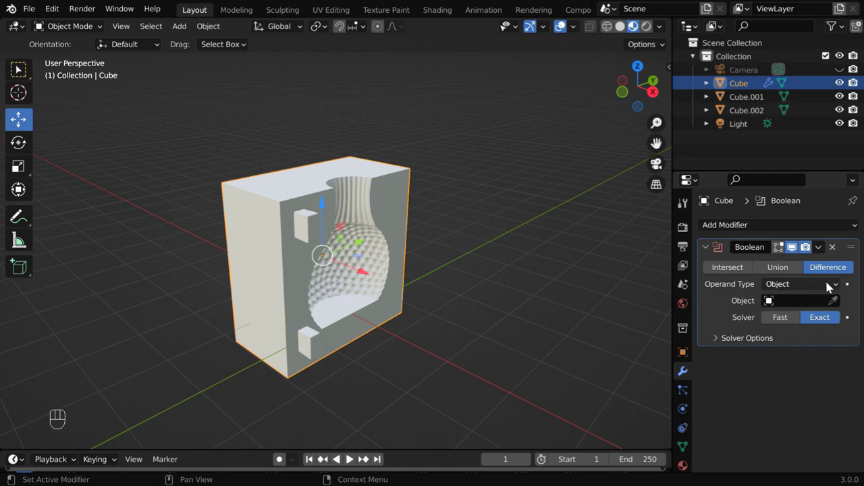
pyautogui.click(770, 301)
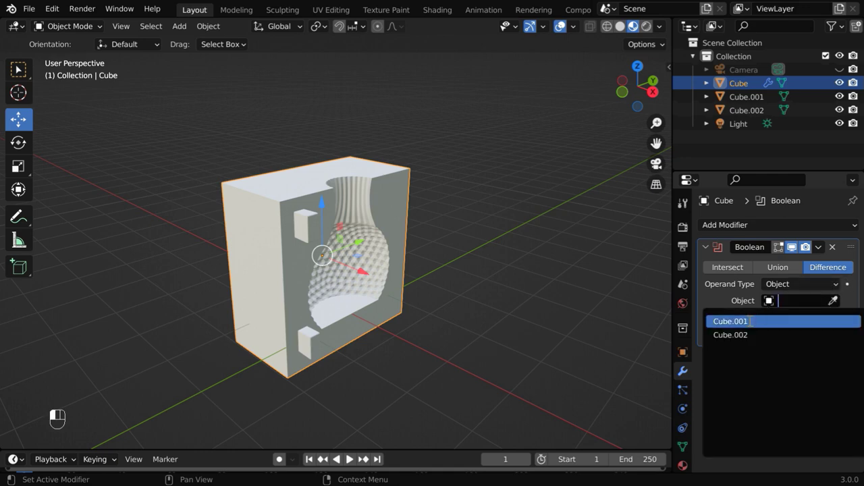
pyautogui.click(751, 323)
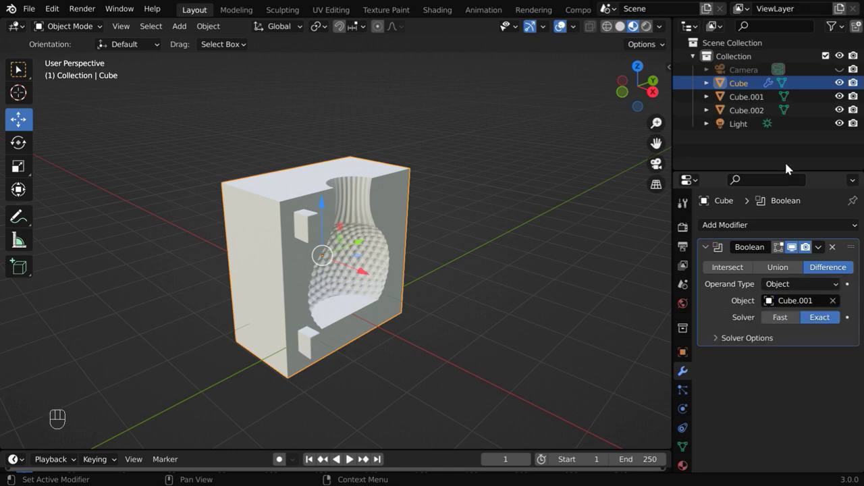
pyautogui.click(839, 96)
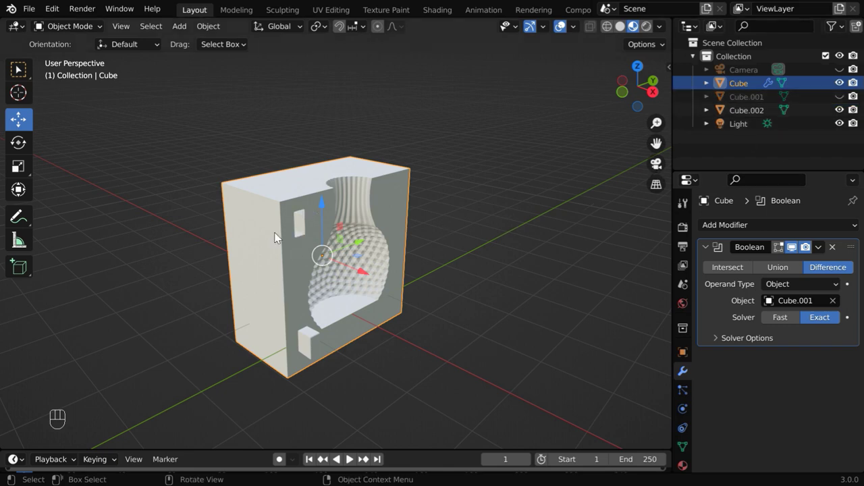
pyautogui.keyDown('ctrl'); pyautogui.moveTo(304, 215); pyautogui.dragTo(419, 308, button='middle'); pyautogui.keyUp('ctrl')
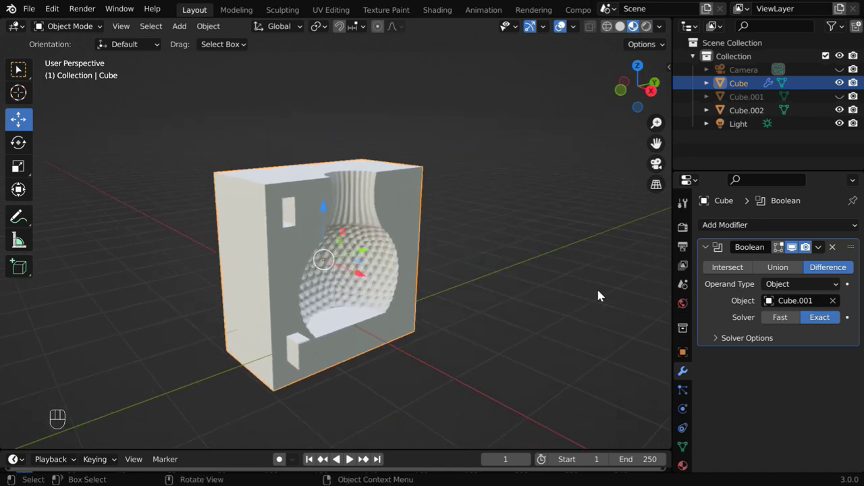
pyautogui.click(819, 247)
pyautogui.click(802, 264)
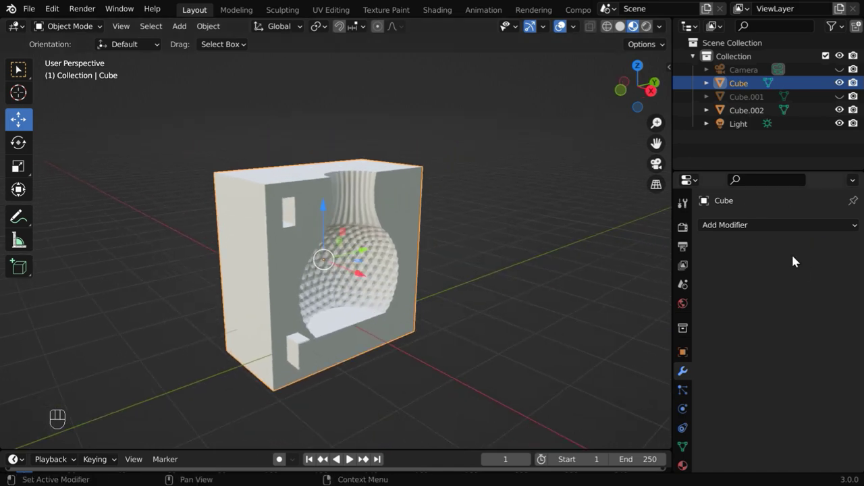
# - Apply a second Boolean Difference cut from Cube.002 and hide Cube.002
pyautogui.click(739, 227)
pyautogui.click(608, 293)
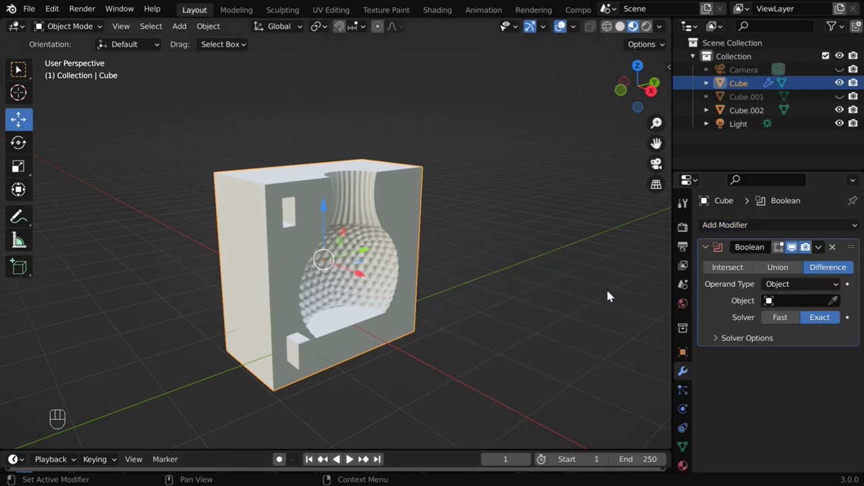
pyautogui.click(770, 302)
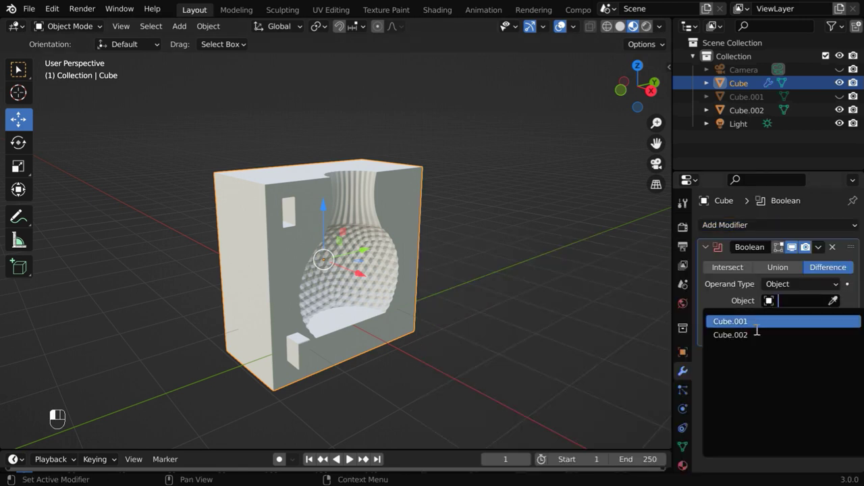
pyautogui.press('Return')
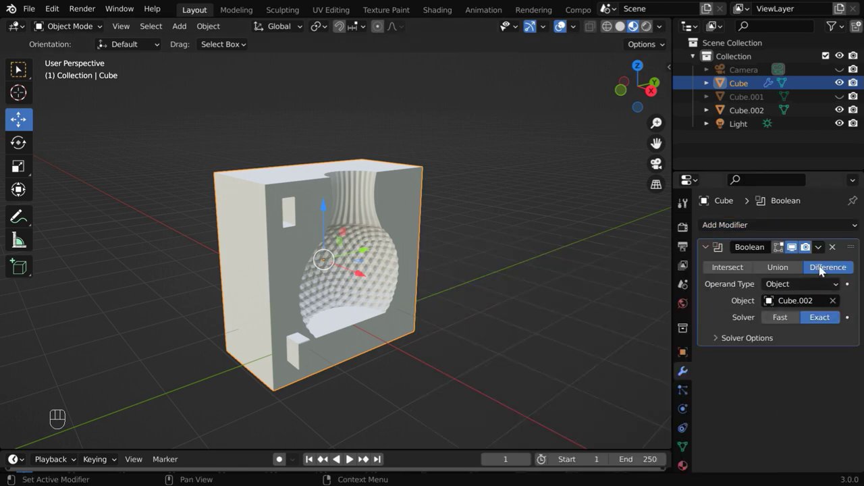
pyautogui.click(818, 247)
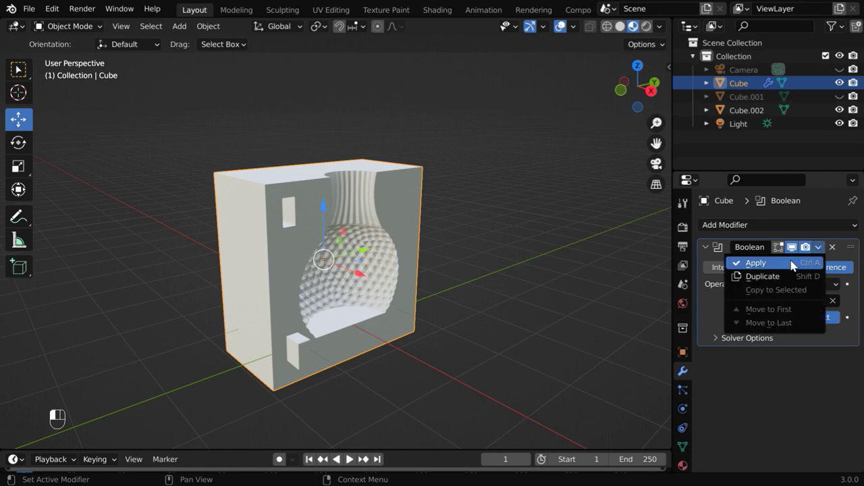
pyautogui.click(793, 263)
pyautogui.click(839, 110)
pyautogui.moveTo(397, 387)
pyautogui.mouseDown(button='middle')
pyautogui.moveTo(329, 392)
pyautogui.moveTo(424, 384)
pyautogui.moveTo(383, 390)
pyautogui.mouseUp(button='middle')
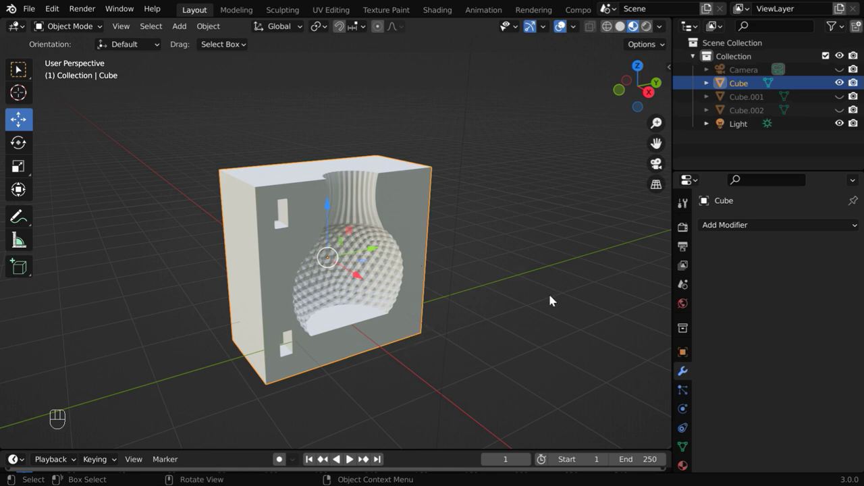
# - Unhide both key blocks and move them together to the mold's opposite side
pyautogui.click(839, 96)
pyautogui.click(839, 109)
pyautogui.click(282, 224)
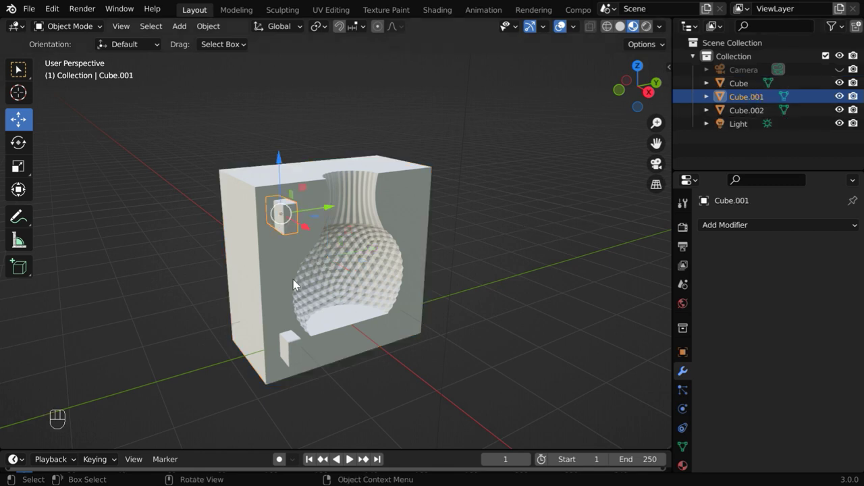
pyautogui.keyDown('shift'); pyautogui.click(297, 343); pyautogui.keyUp('shift')
pyautogui.moveTo(330, 271); pyautogui.dragTo(465, 258)
pyautogui.click(464, 223)
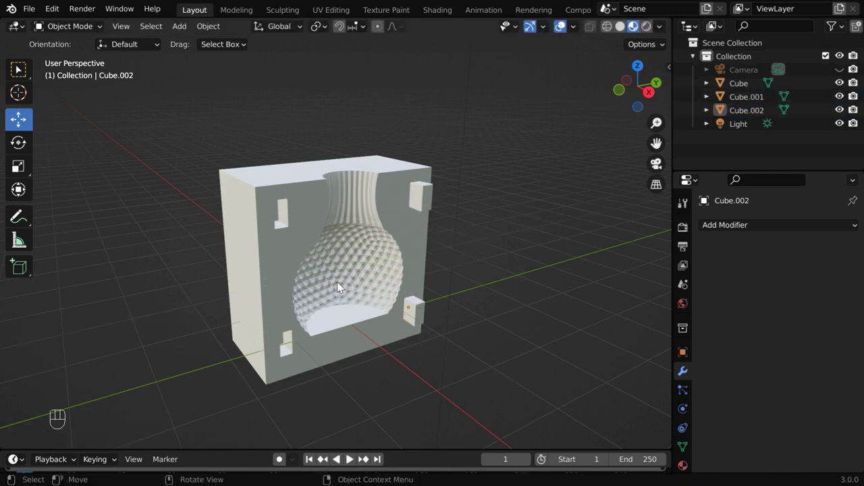
# - Set the Y location of Cube.001 and Cube.002 to 1.15 m
pyautogui.click(415, 202)
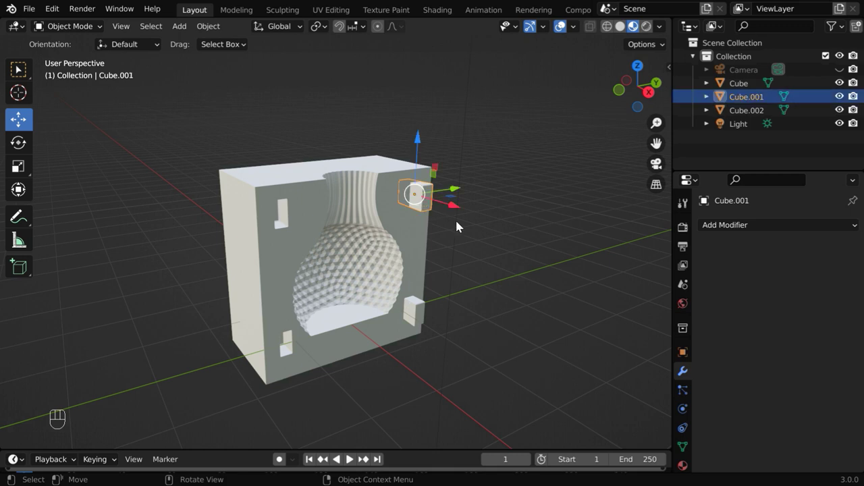
pyautogui.click(683, 352)
pyautogui.click(793, 280)
pyautogui.write('1.15')
pyautogui.press('Return')
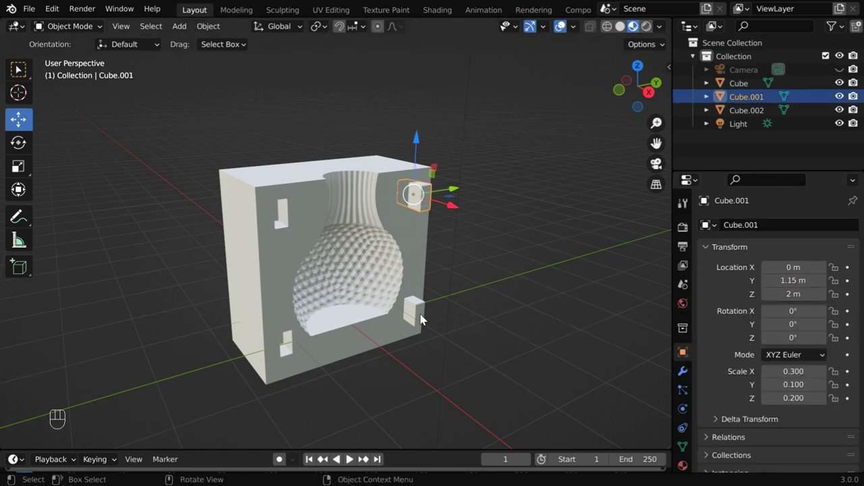
pyautogui.click(414, 313)
pyautogui.click(793, 280)
pyautogui.write('1')
pyautogui.press('Return')
pyautogui.click(425, 202)
pyautogui.moveTo(433, 218)
pyautogui.mouseDown(button='middle')
pyautogui.moveTo(453, 232)
pyautogui.moveTo(425, 210)
pyautogui.mouseUp(button='middle')
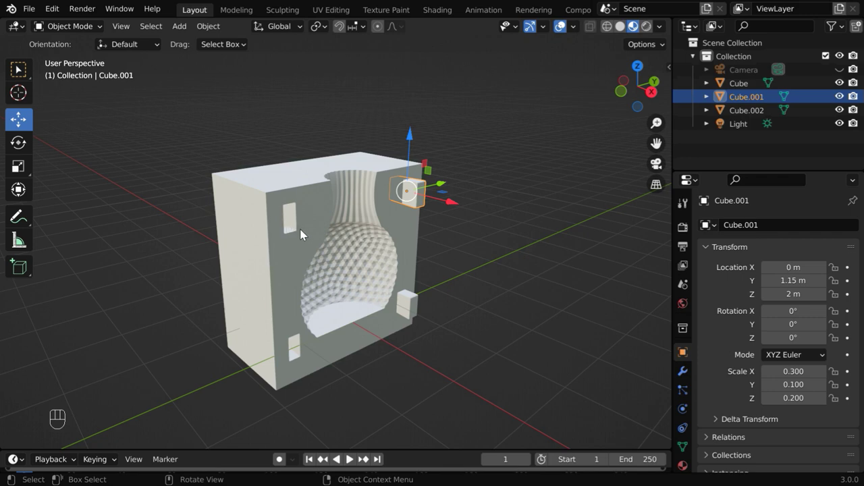
# - Set Rotation Z to 180° on both Cube.001 and Cube.002
pyautogui.click(796, 339)
pyautogui.press('Return')
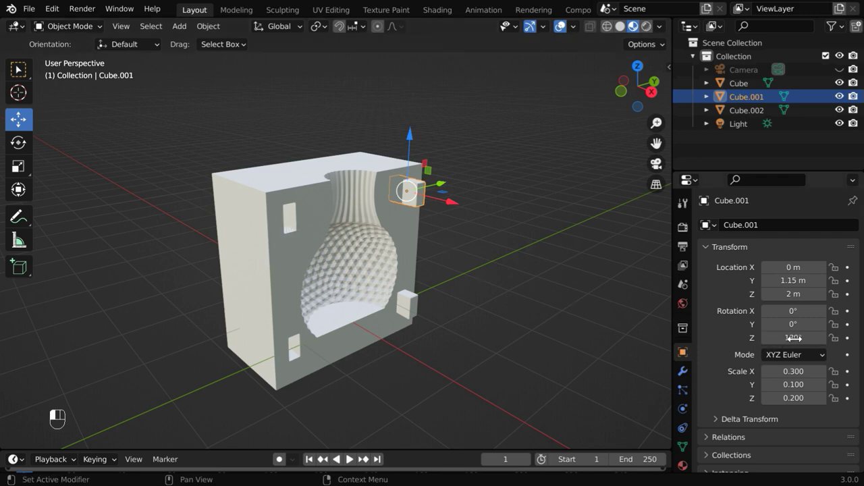
pyautogui.click(408, 311)
pyautogui.click(796, 338)
pyautogui.write('180')
pyautogui.press('Return')
pyautogui.click(419, 201)
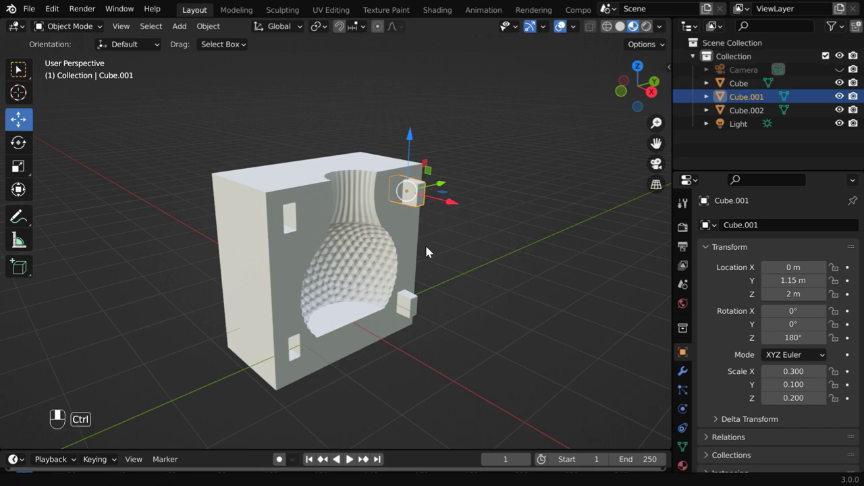
pyautogui.keyDown('ctrl'); pyautogui.moveTo(425, 244); pyautogui.dragTo(502, 286, button='middle'); pyautogui.keyUp('ctrl')
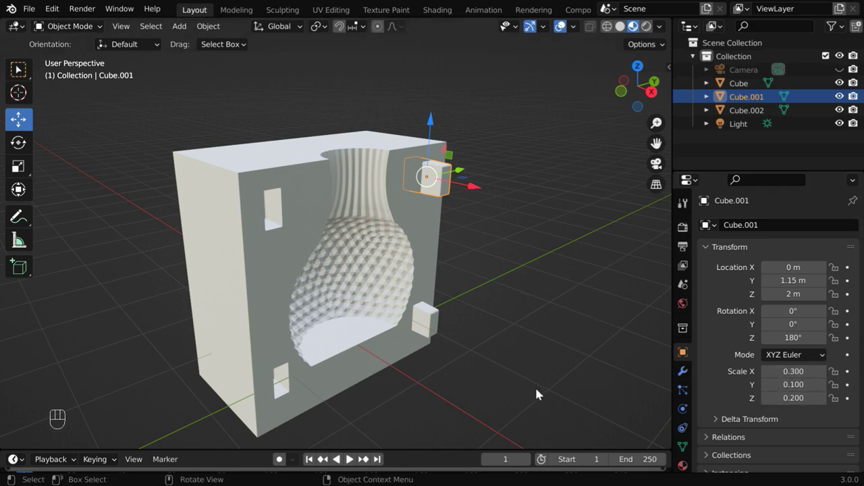
# - Apply scale on the upper key Cube.001 and set its scale to 0.98 on all axes
pyautogui.click(208, 27)
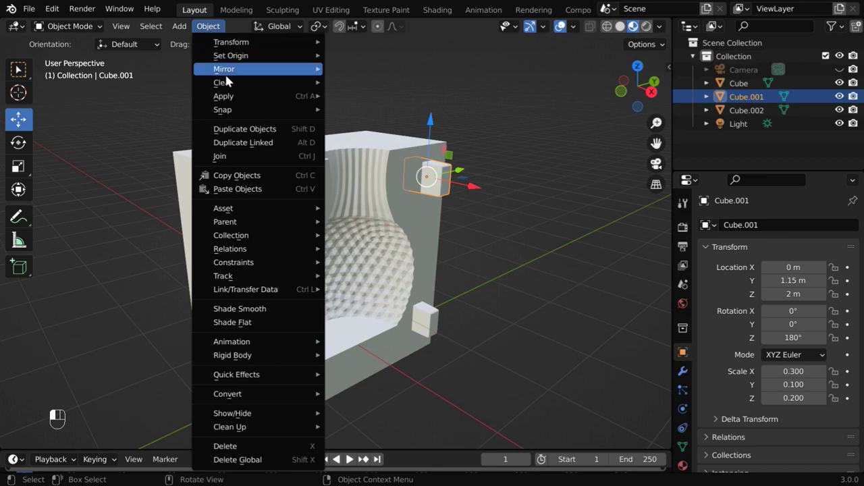
pyautogui.moveTo(235, 98)
pyautogui.click(363, 124)
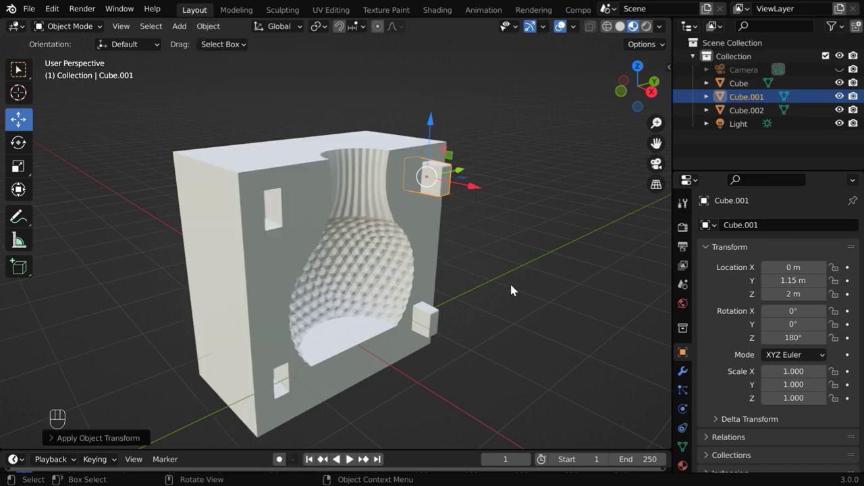
pyautogui.moveTo(794, 397); pyautogui.dragTo(793, 370)
pyautogui.write('.98')
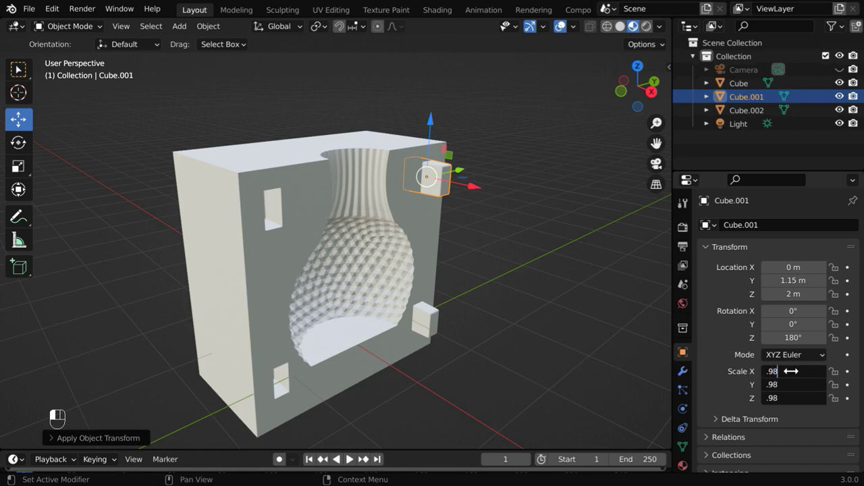
pyautogui.press('Return')
# - Apply scale on the lower key Cube.002 and set its scale to 0.98 on all axes
pyautogui.click(430, 329)
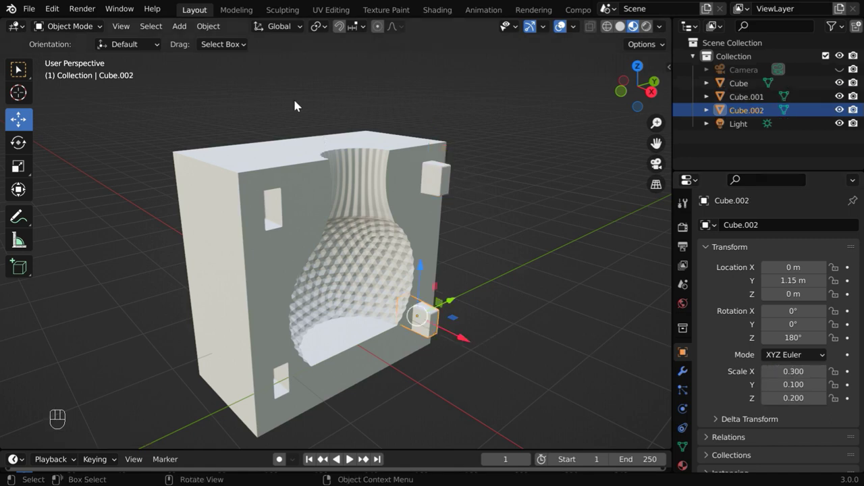
pyautogui.click(208, 26)
pyautogui.moveTo(301, 97)
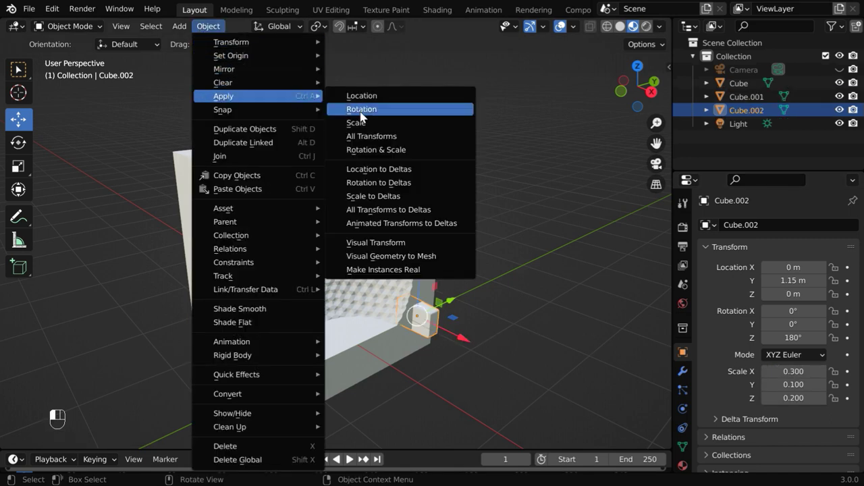
pyautogui.click(369, 125)
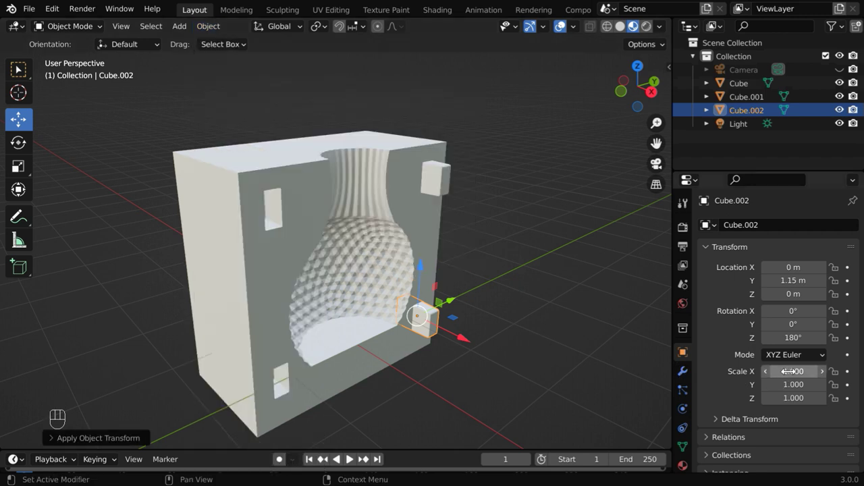
pyautogui.moveTo(791, 371); pyautogui.dragTo(795, 399)
pyautogui.write('.98')
pyautogui.press('Return')
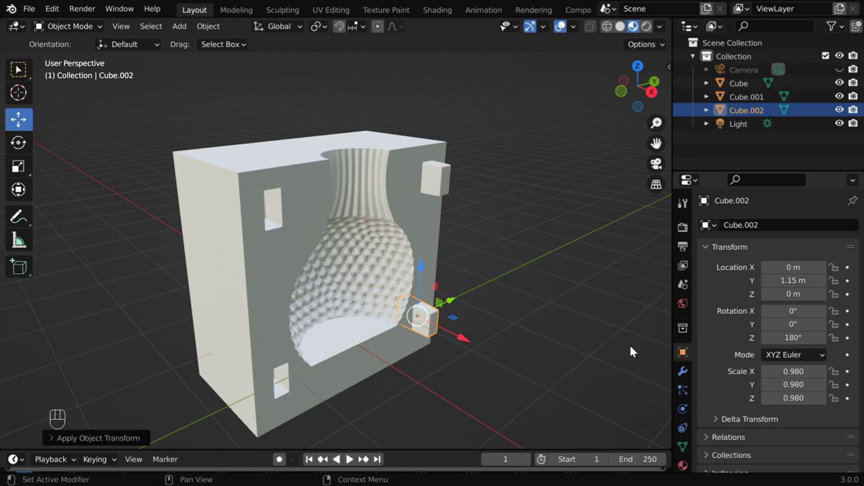
pyautogui.click(422, 223)
pyautogui.keyDown('ctrl'); pyautogui.moveTo(418, 251); pyautogui.dragTo(421, 273, button='middle'); pyautogui.keyUp('ctrl')
# - Apply a Boolean Union with Cube.001 on the mold using the Fast solver
pyautogui.click(682, 370)
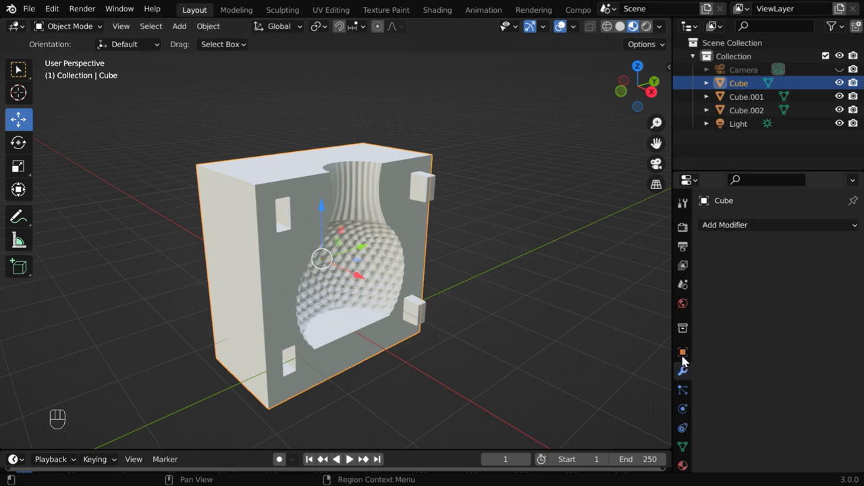
pyautogui.click(723, 226)
pyautogui.click(598, 293)
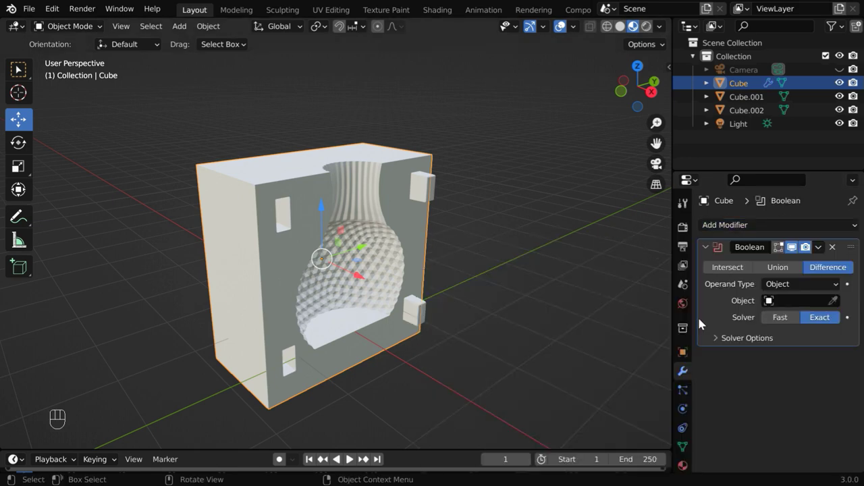
pyautogui.click(777, 267)
pyautogui.click(771, 301)
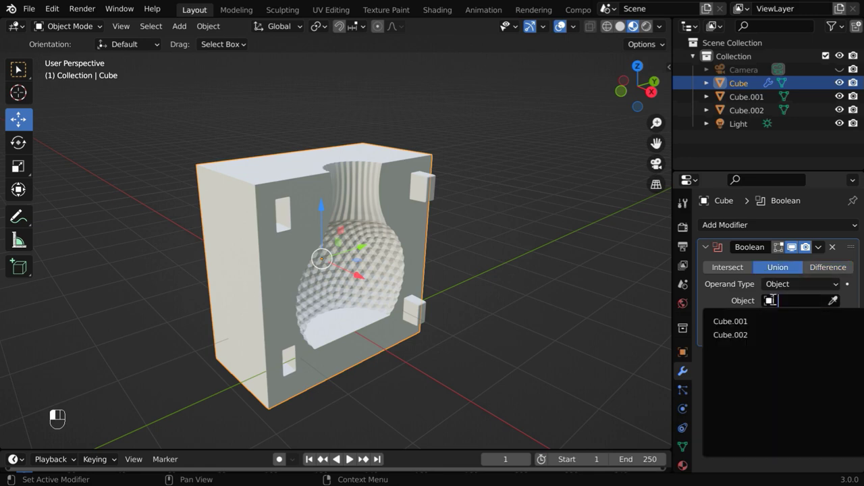
pyautogui.press('Return')
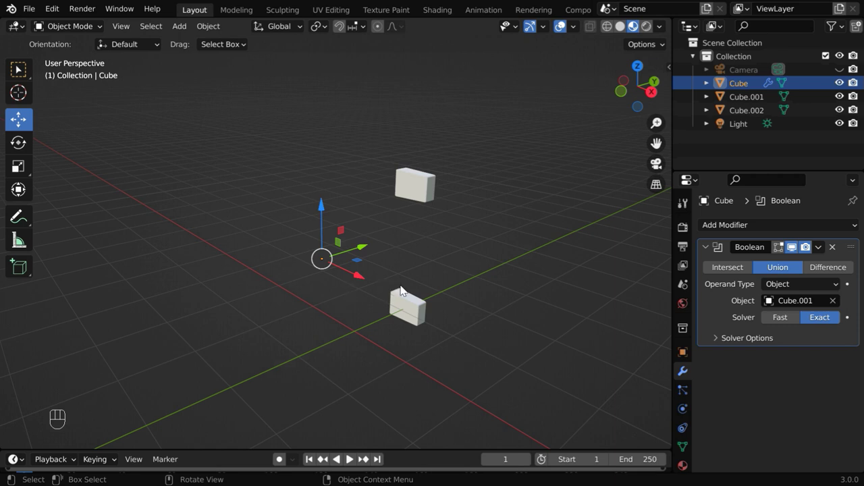
pyautogui.click(782, 317)
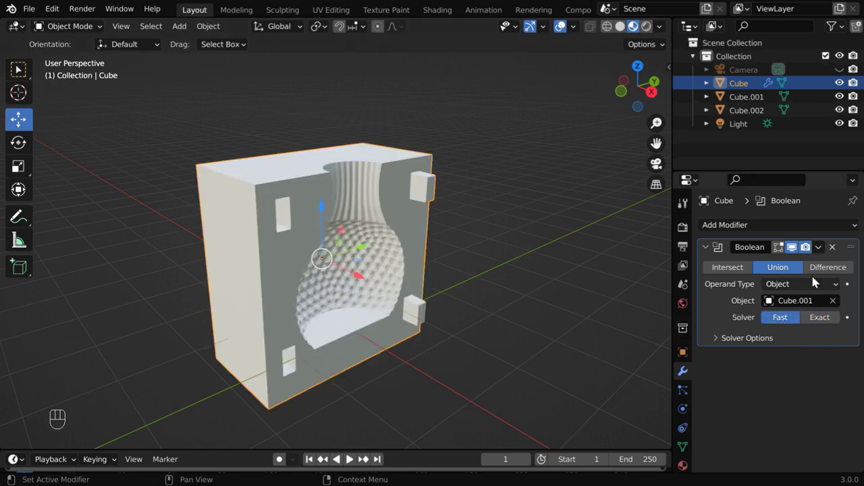
pyautogui.click(819, 247)
pyautogui.click(757, 263)
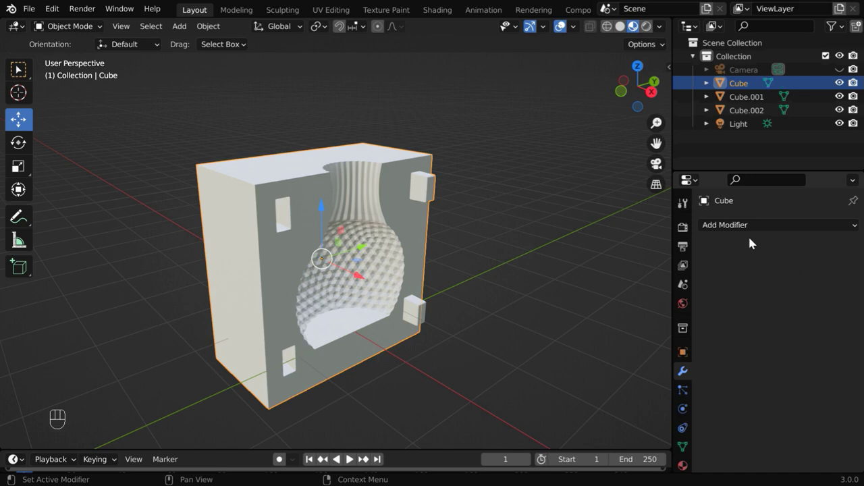
# - Add a second Boolean Union modifier targeting Cube.002 on the mold
pyautogui.click(741, 227)
pyautogui.click(612, 299)
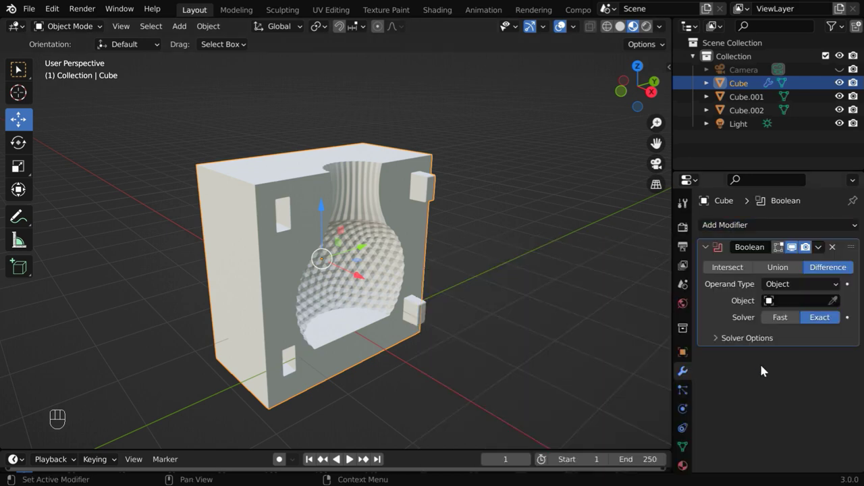
pyautogui.click(780, 267)
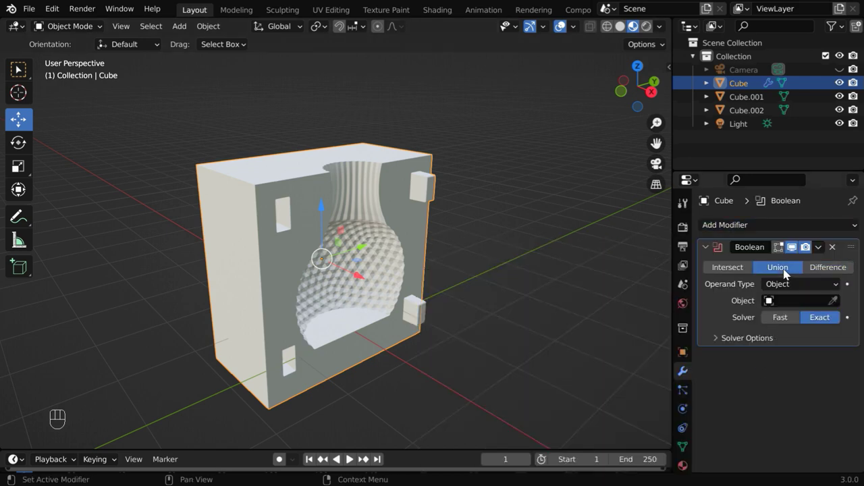
pyautogui.click(773, 300)
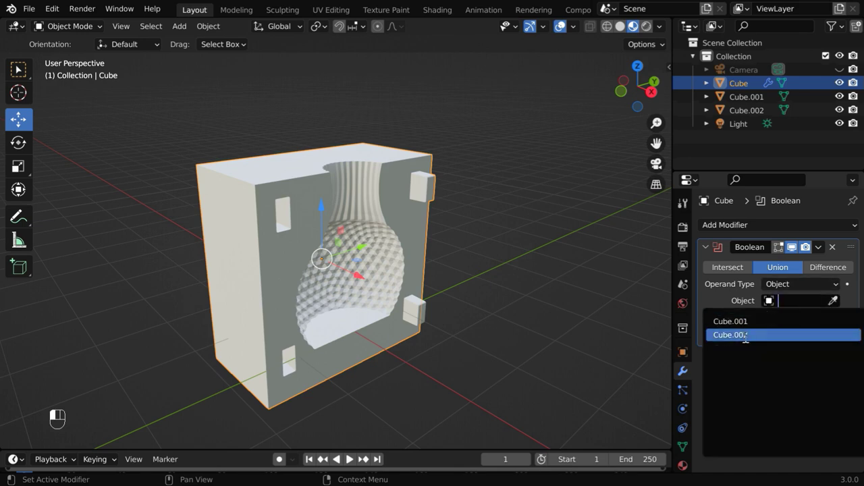
pyautogui.press('Return')
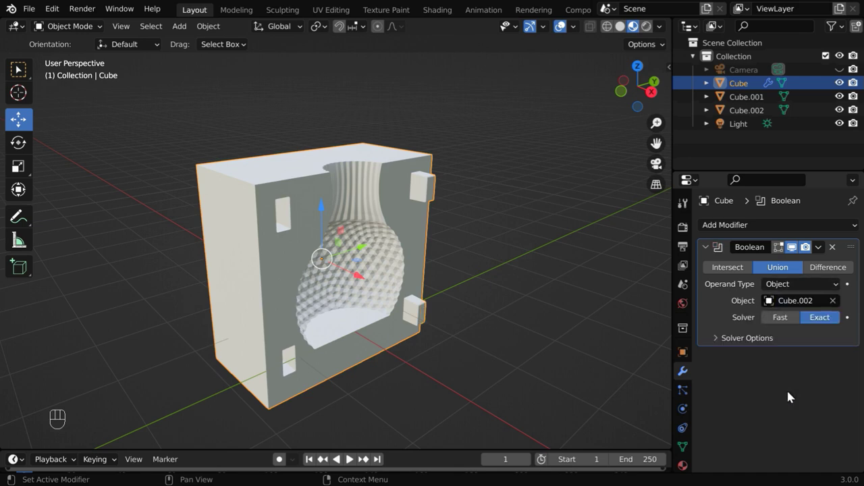
pyautogui.click(817, 249)
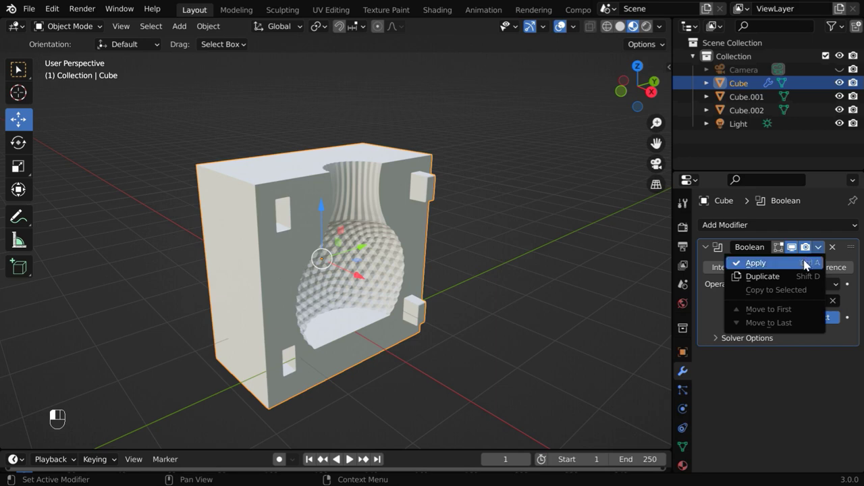
# - Apply the Cube.002 union, then delete the Cube.001 and Cube.002 key objects
pyautogui.click(805, 264)
pyautogui.click(748, 98)
pyautogui.rightClick(750, 101)
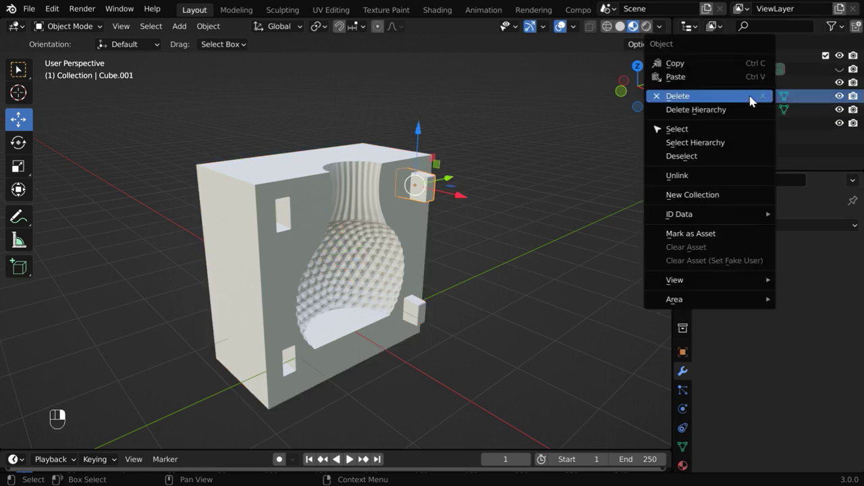
pyautogui.click(729, 98)
pyautogui.click(746, 97)
pyautogui.rightClick(748, 102)
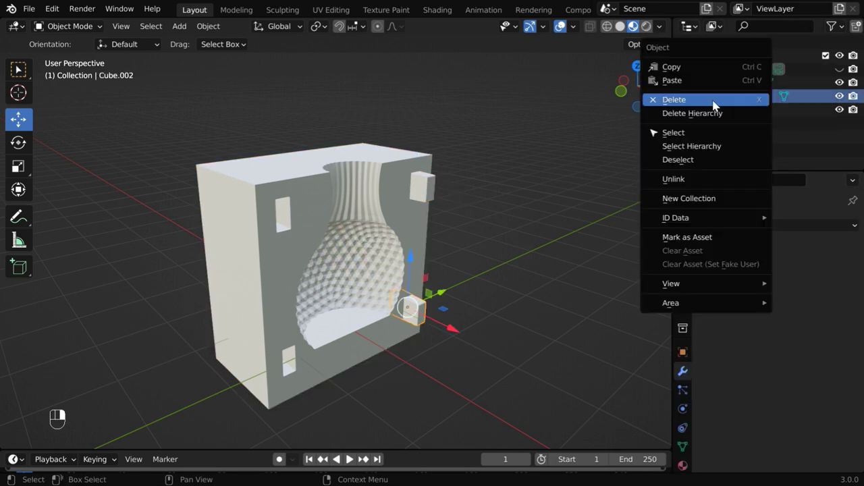
pyautogui.click(711, 101)
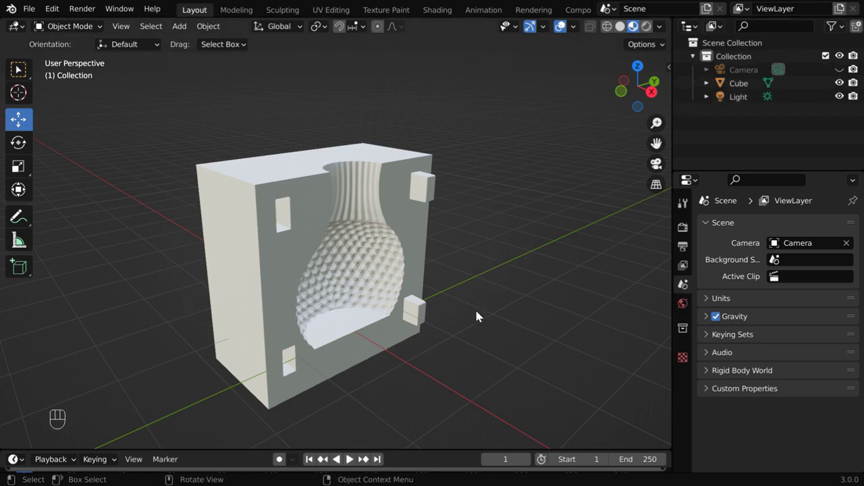
pyautogui.click(379, 274)
pyautogui.moveTo(436, 307)
pyautogui.mouseDown(button='middle')
pyautogui.moveTo(382, 313)
pyautogui.moveTo(428, 318)
pyautogui.moveTo(431, 309)
pyautogui.mouseUp(button='middle')
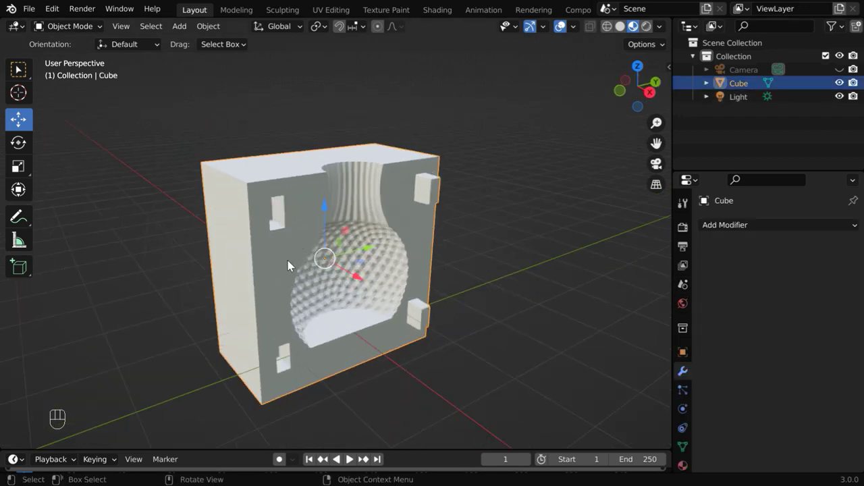
pyautogui.keyDown('ctrl'); pyautogui.moveTo(358, 244); pyautogui.dragTo(401, 326, button='middle'); pyautogui.keyUp('ctrl')
# - Duplicate the mold half, move the copy aside and rotate it on its vertical axis
pyautogui.press('shift')
pyautogui.hotkey('shift', 'd')
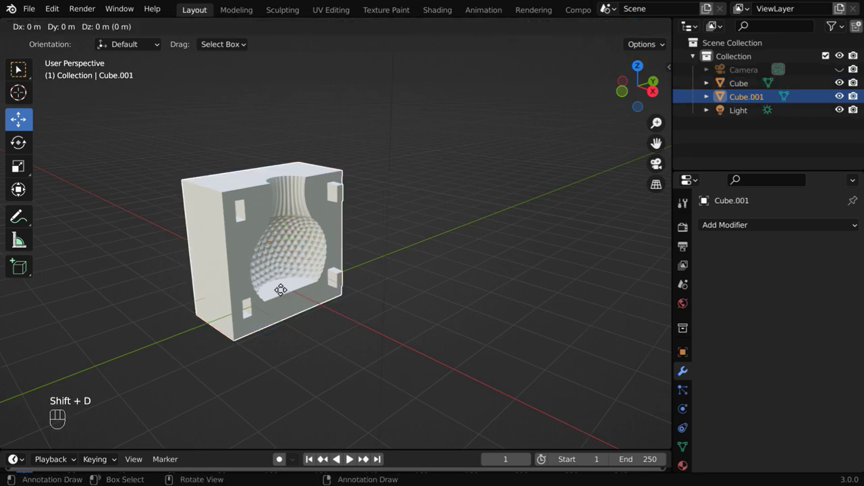
pyautogui.rightClick(281, 295)
pyautogui.moveTo(309, 268); pyautogui.dragTo(344, 316)
pyautogui.click(19, 143)
# - Select both mold halves and frame them together in the view
pyautogui.moveTo(339, 375); pyautogui.dragTo(382, 372, button='middle')
pyautogui.click(19, 68)
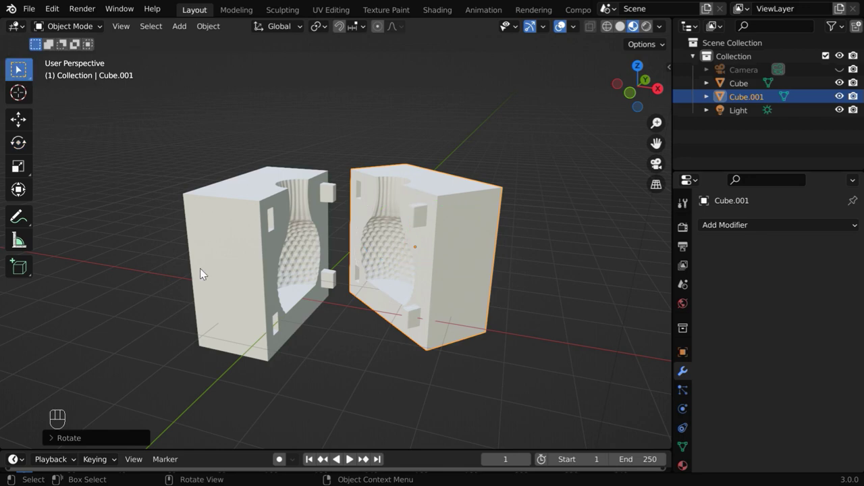
pyautogui.keyDown('shift'); pyautogui.click(241, 314); pyautogui.keyUp('shift')
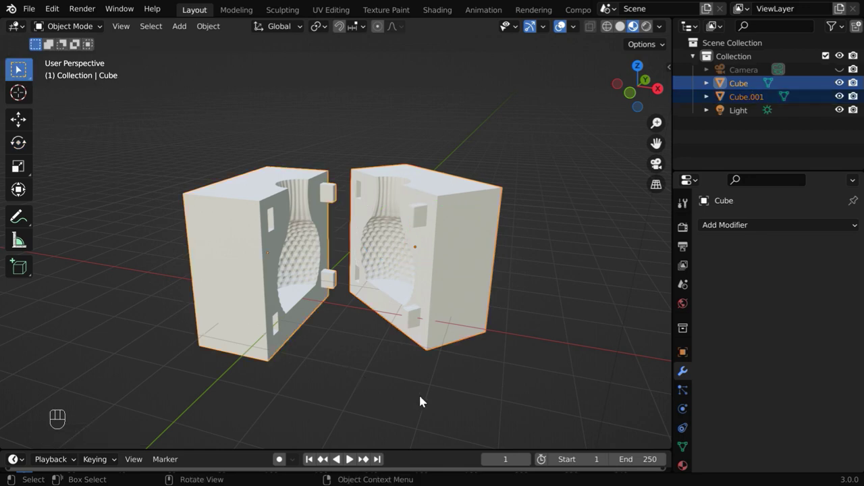
pyautogui.press('KP_Decimal')
pyautogui.click(338, 370)
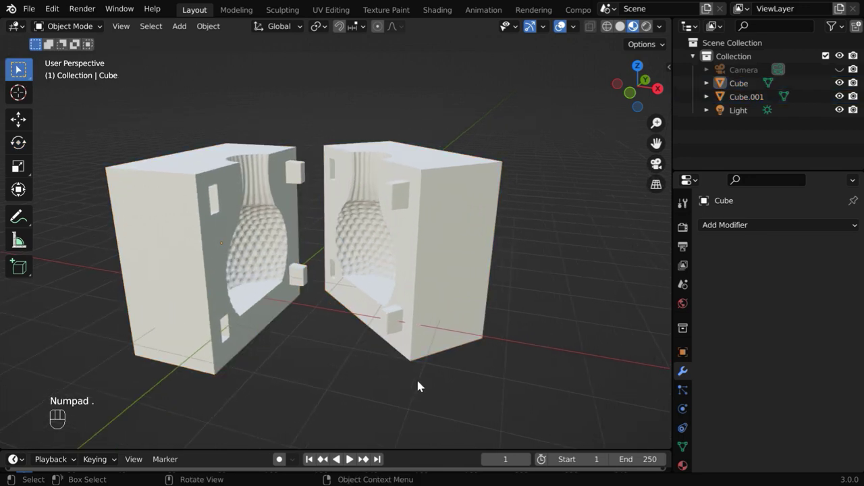
pyautogui.moveTo(423, 386)
pyautogui.mouseDown(button='middle')
pyautogui.moveTo(347, 389)
pyautogui.moveTo(497, 390)
pyautogui.moveTo(409, 371)
pyautogui.moveTo(469, 372)
pyautogui.moveTo(403, 378)
pyautogui.moveTo(428, 385)
pyautogui.mouseUp(button='middle')
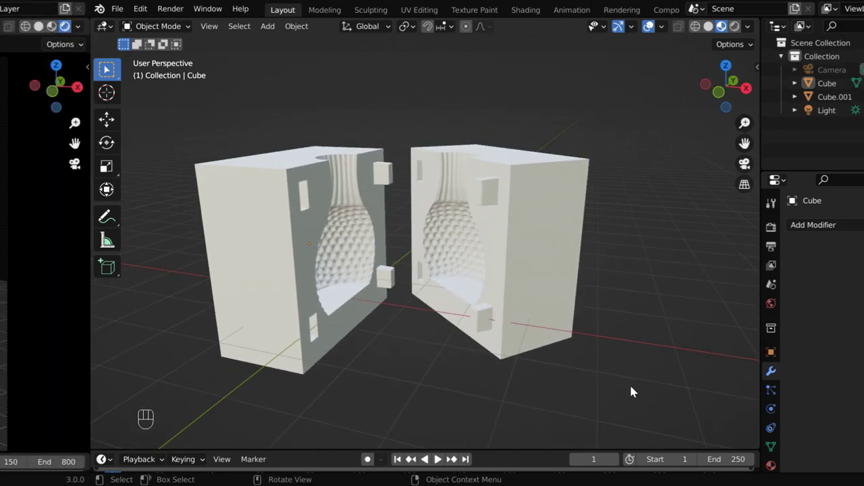